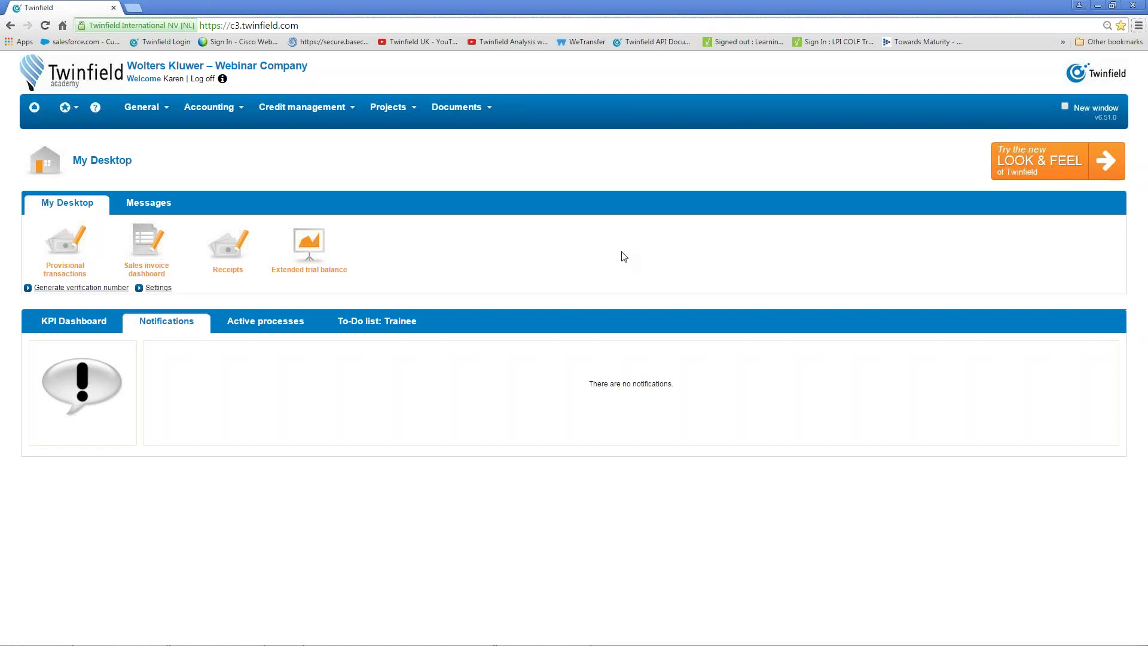
- In the desktop configuration, insert a function in the first row with type Transaction type and option Purchase invoice
{"action": "left_click", "coordinate": [159, 288]}
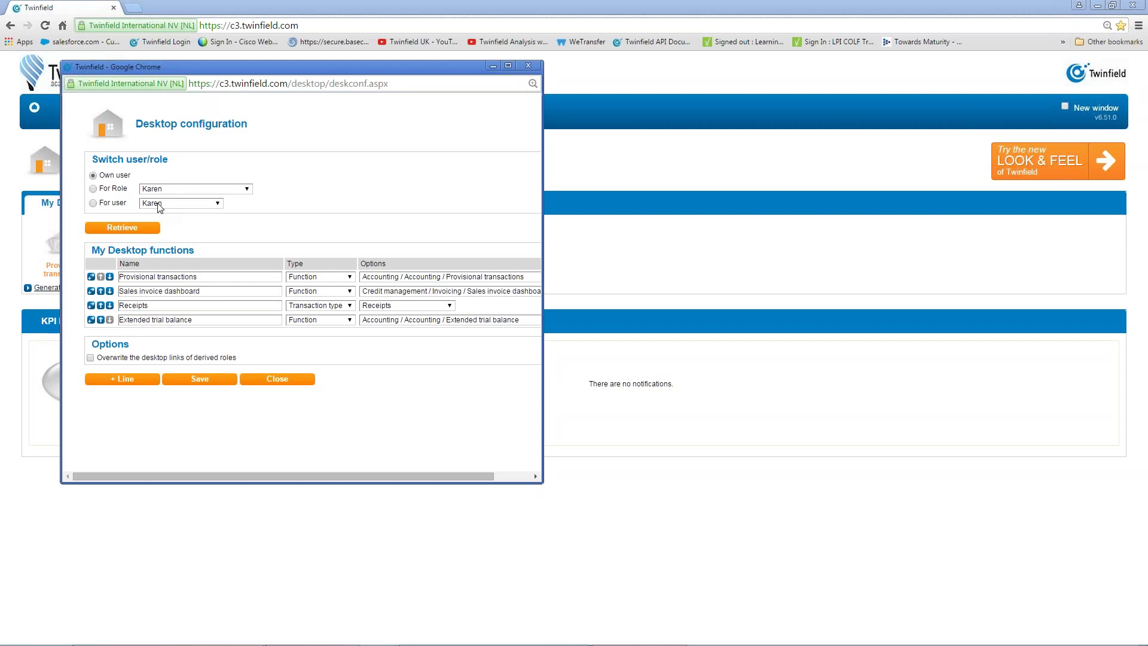
{"action": "left_click", "coordinate": [508, 64]}
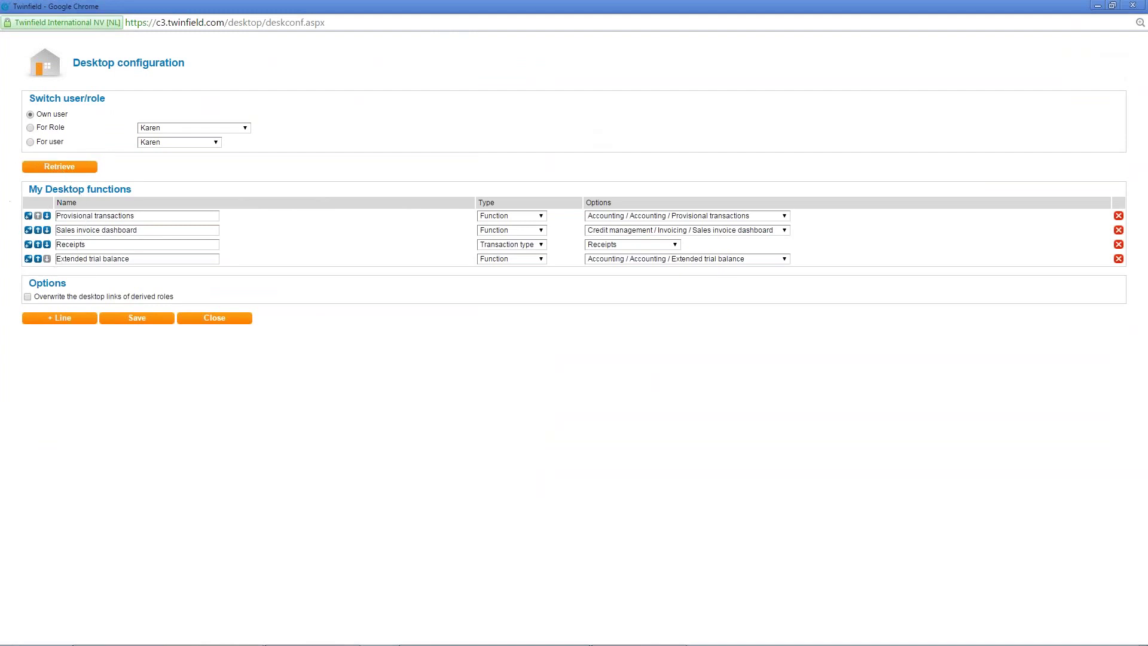
{"action": "left_click", "coordinate": [28, 217]}
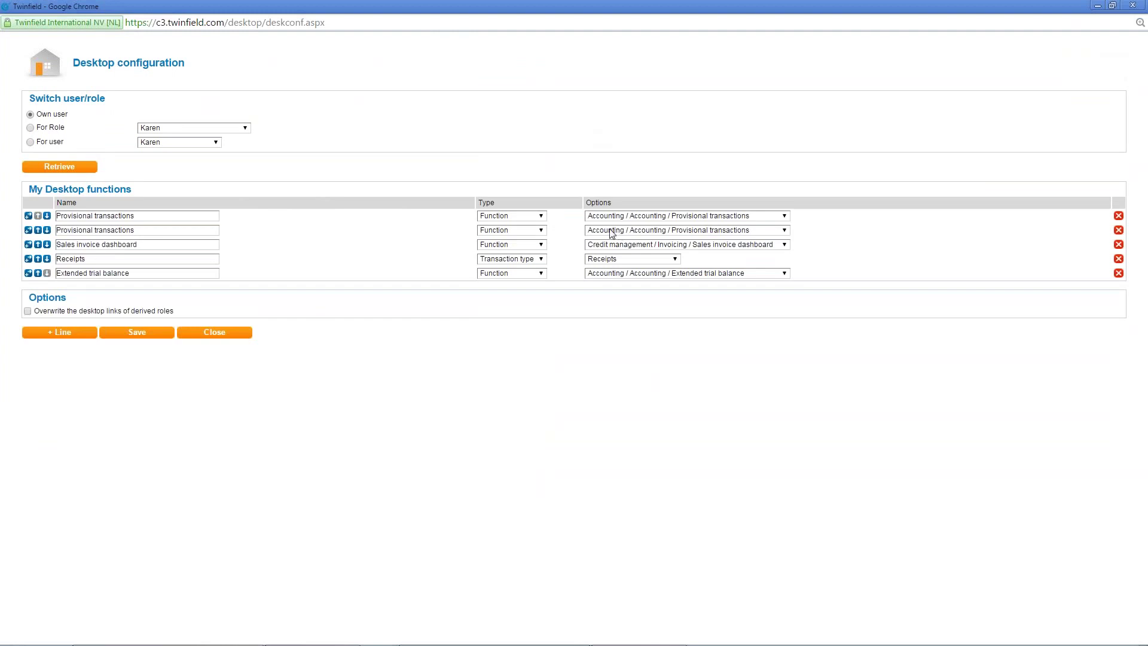
{"action": "left_click", "coordinate": [505, 211]}
{"action": "left_click", "coordinate": [506, 212]}
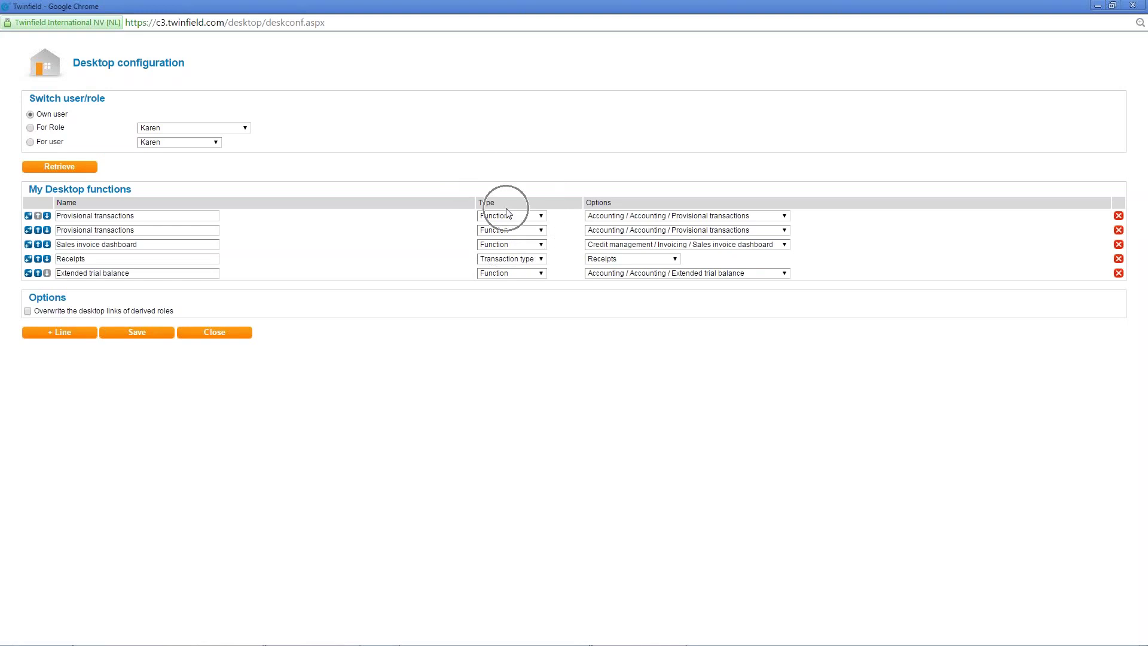
{"action": "left_click", "coordinate": [613, 211]}
{"action": "left_click", "coordinate": [541, 216]}
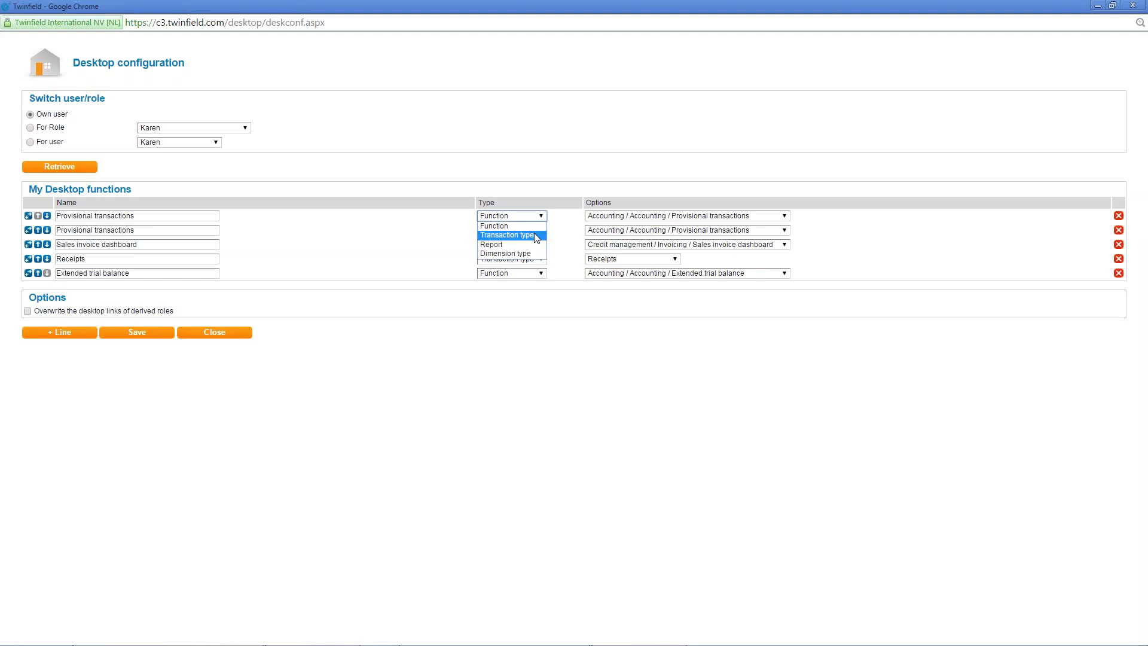
{"action": "left_click", "coordinate": [536, 235]}
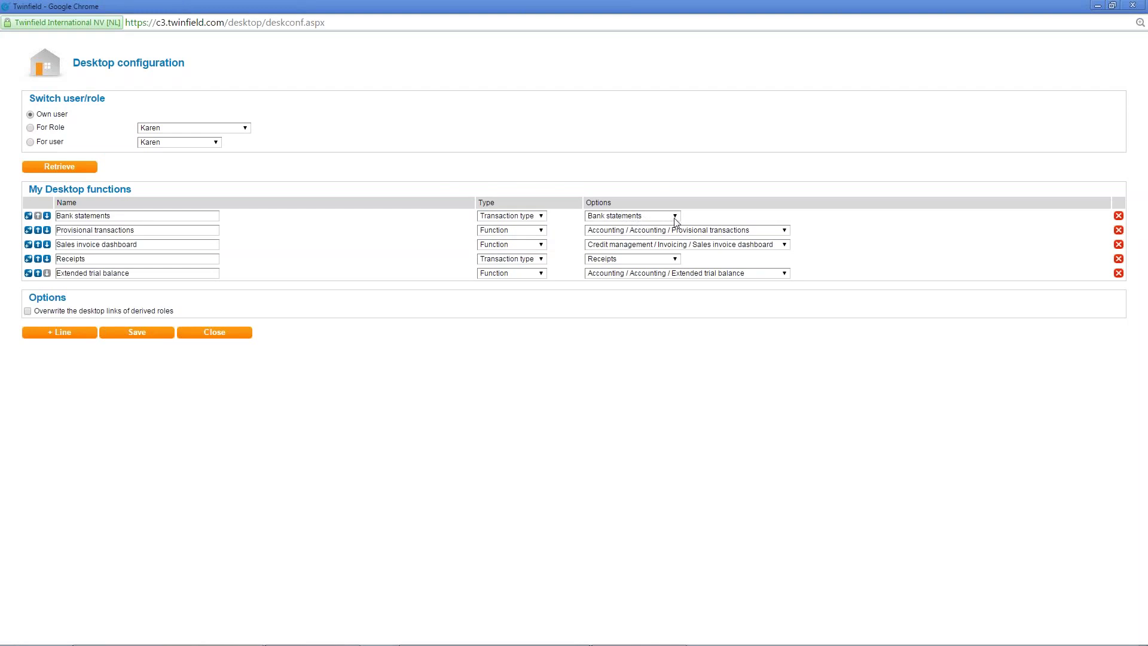
{"action": "left_click", "coordinate": [675, 217]}
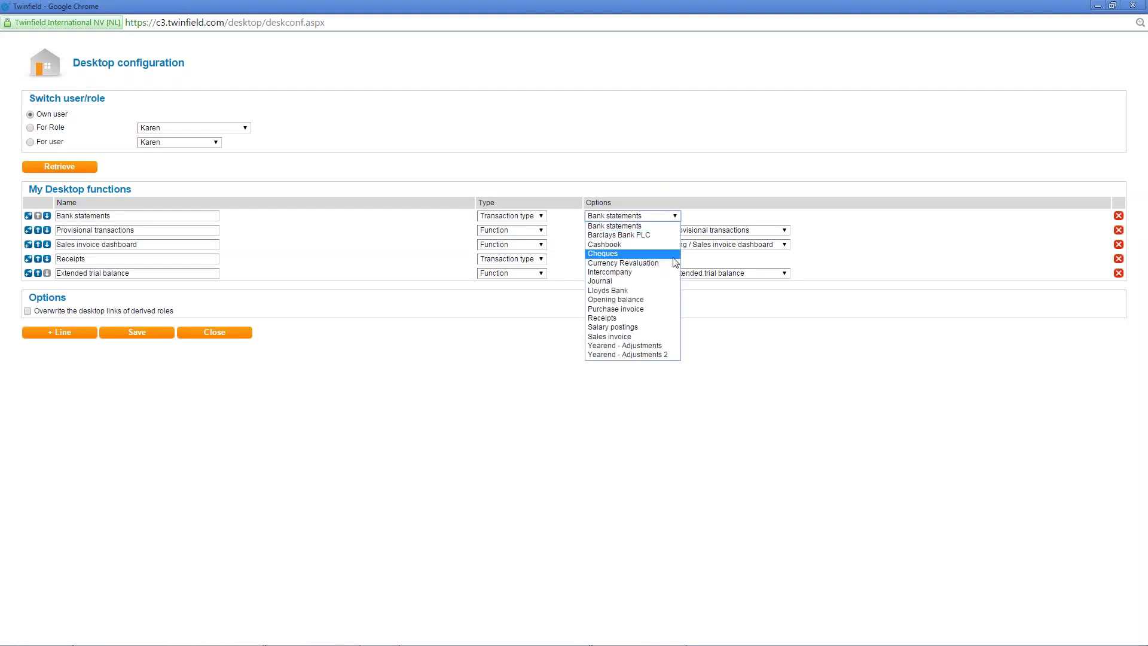
{"action": "left_click", "coordinate": [669, 309]}
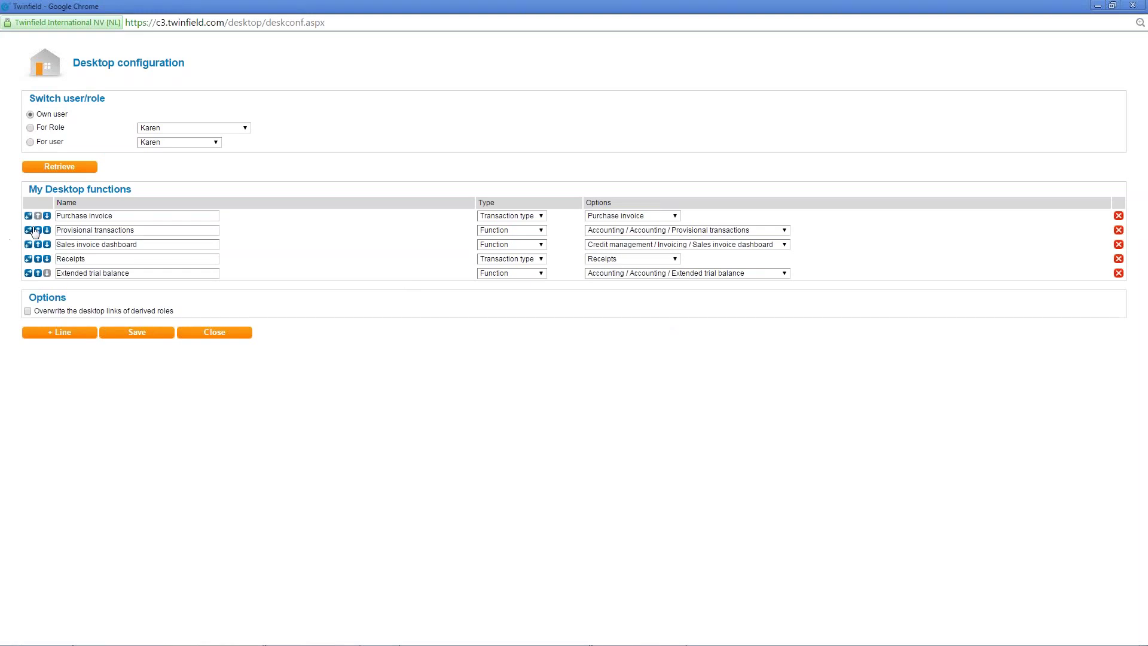
- Append a Transaction type line for Barclays Bank PLC to the desktop functions and save the configuration
{"action": "left_click", "coordinate": [60, 333]}
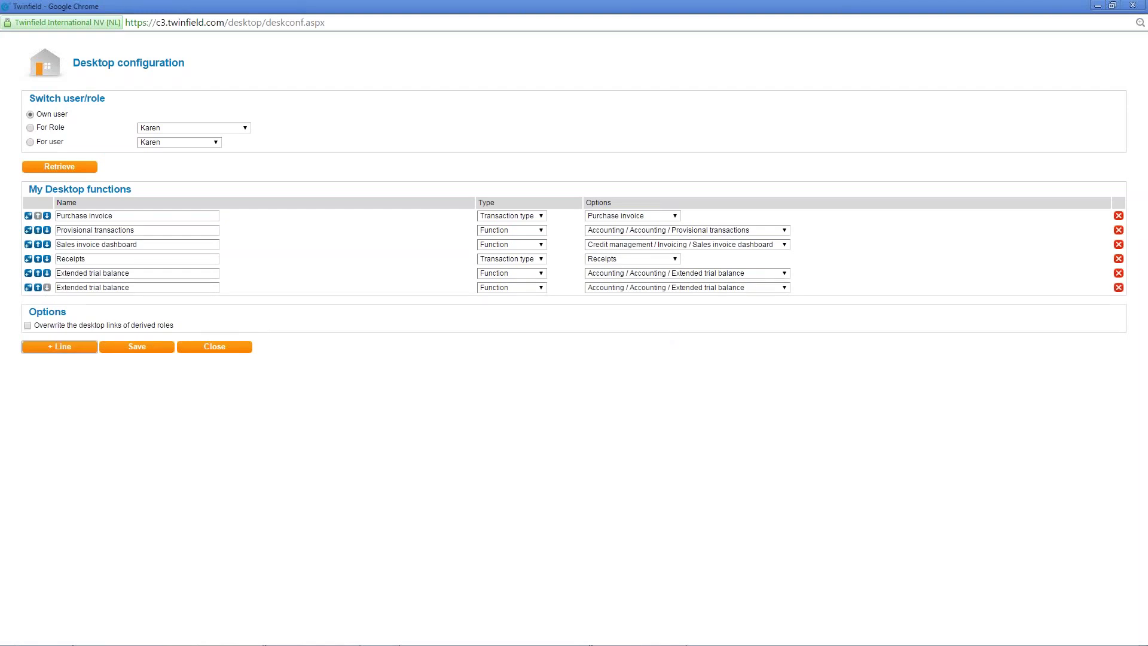
{"action": "left_click", "coordinate": [542, 288]}
{"action": "left_click", "coordinate": [535, 307]}
{"action": "left_click", "coordinate": [675, 289]}
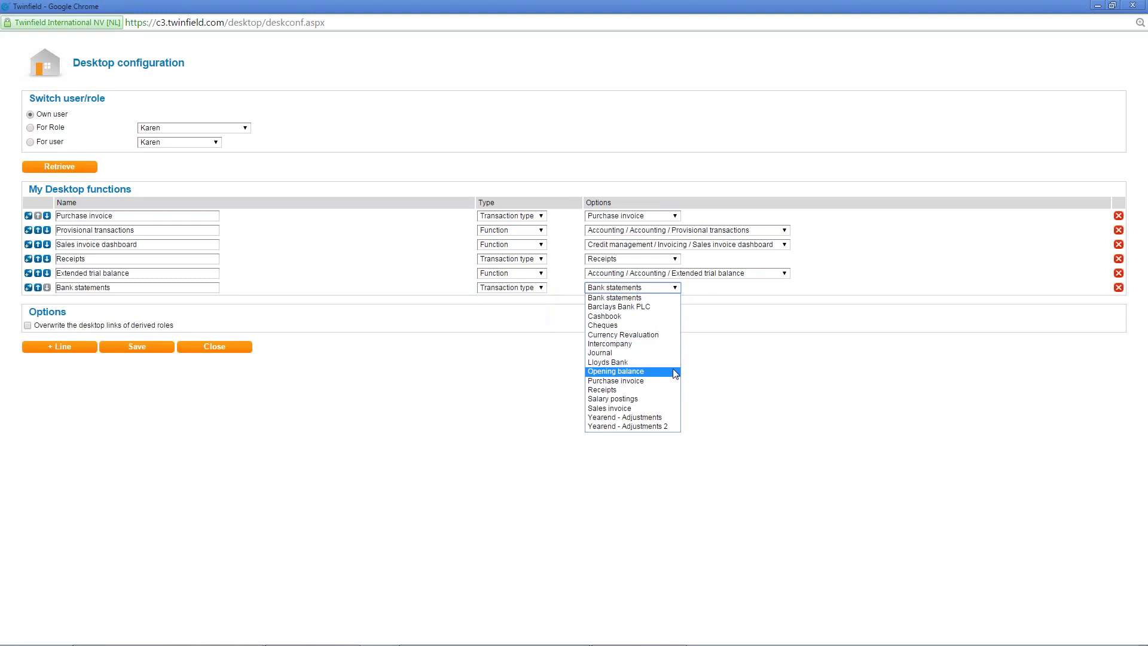
{"action": "left_click", "coordinate": [666, 307]}
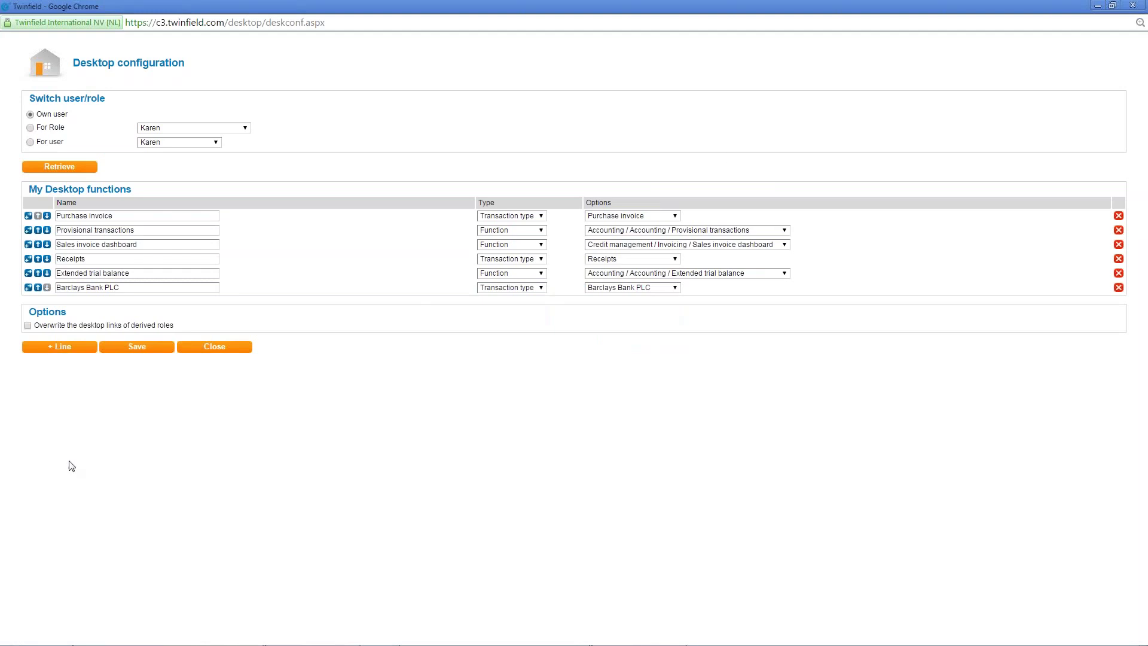
{"action": "left_click", "coordinate": [127, 351]}
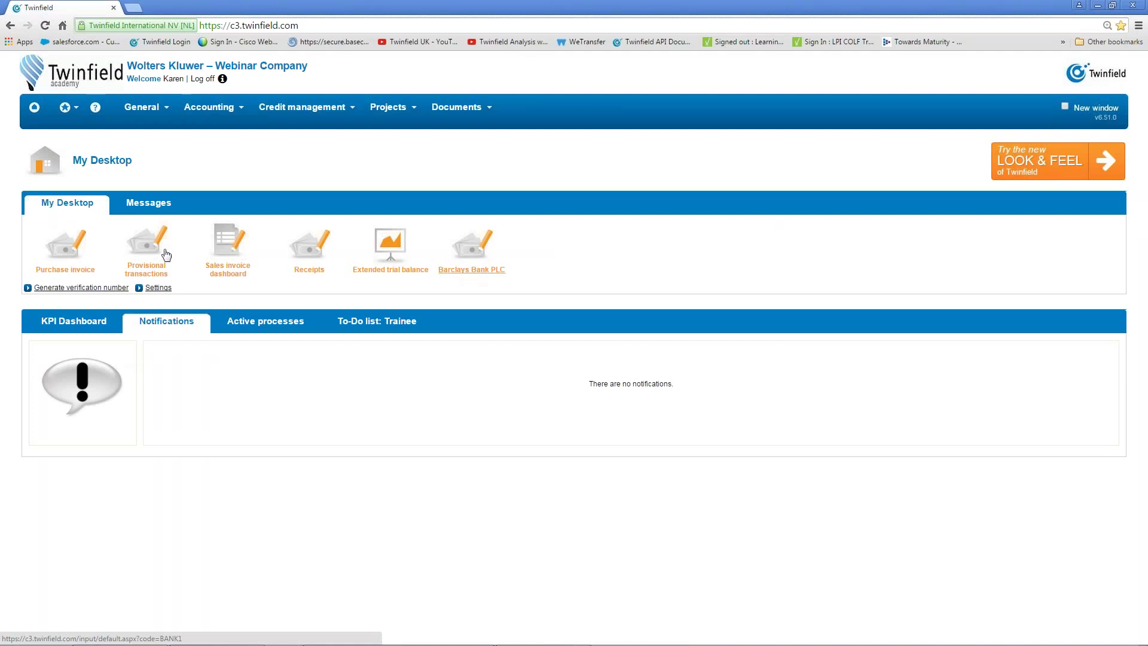
- Mark the Customer ageing and Customer transactions reports as favourites and check the favourites list
{"action": "left_click", "coordinate": [66, 110]}
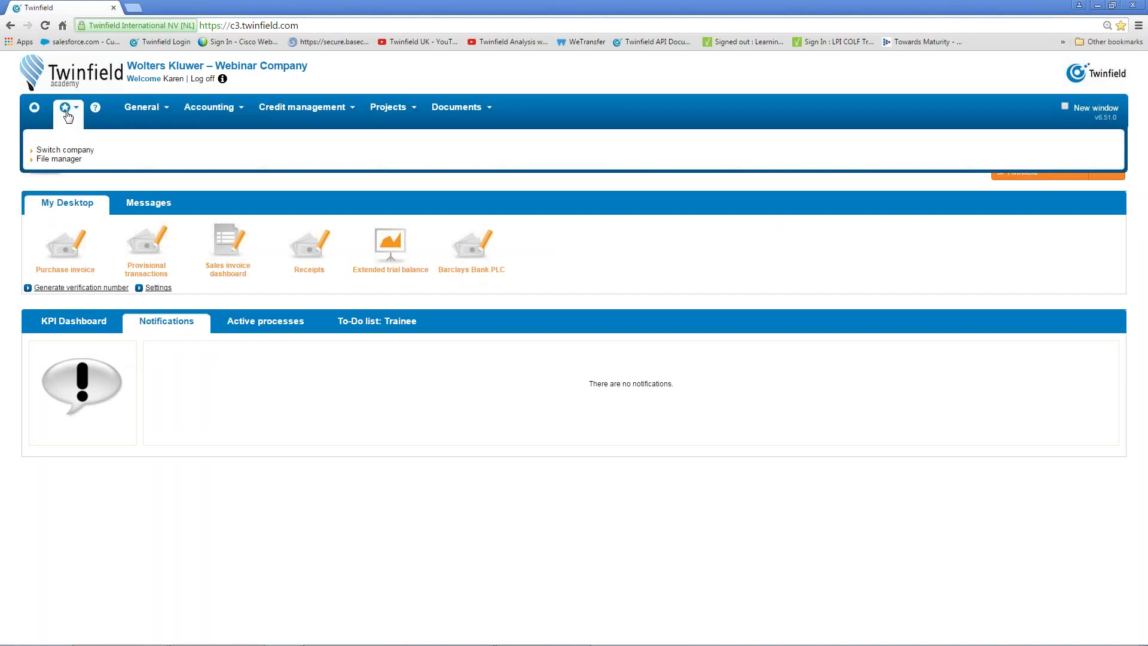
{"action": "left_click", "coordinate": [209, 111]}
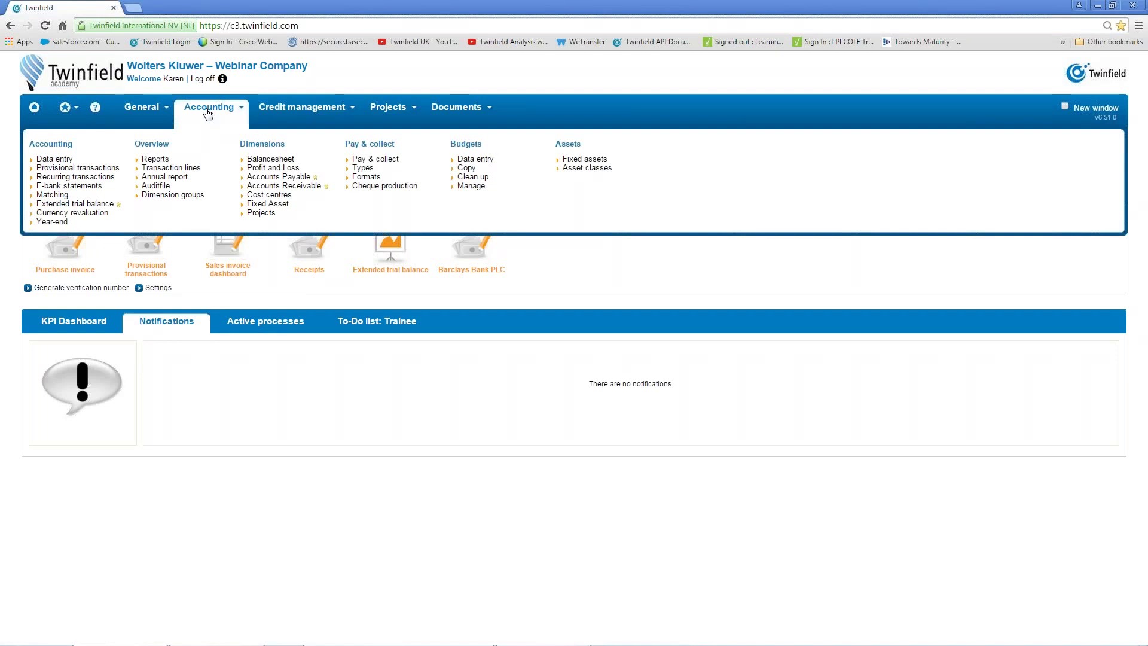
{"action": "left_click", "coordinate": [155, 160]}
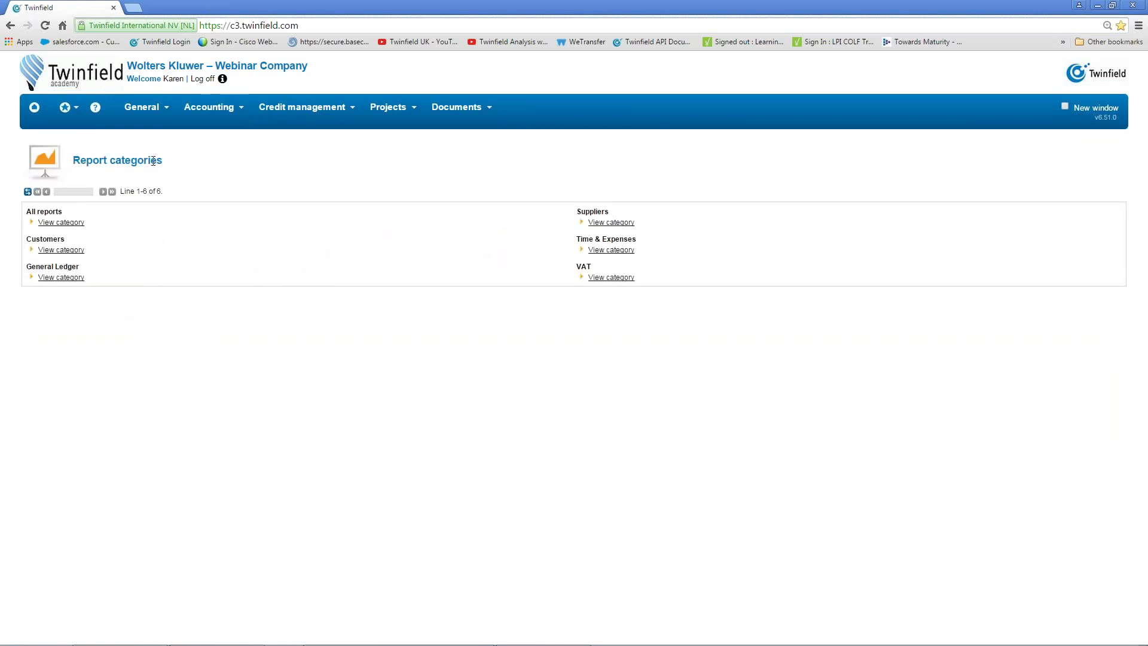
{"action": "left_click", "coordinate": [58, 252]}
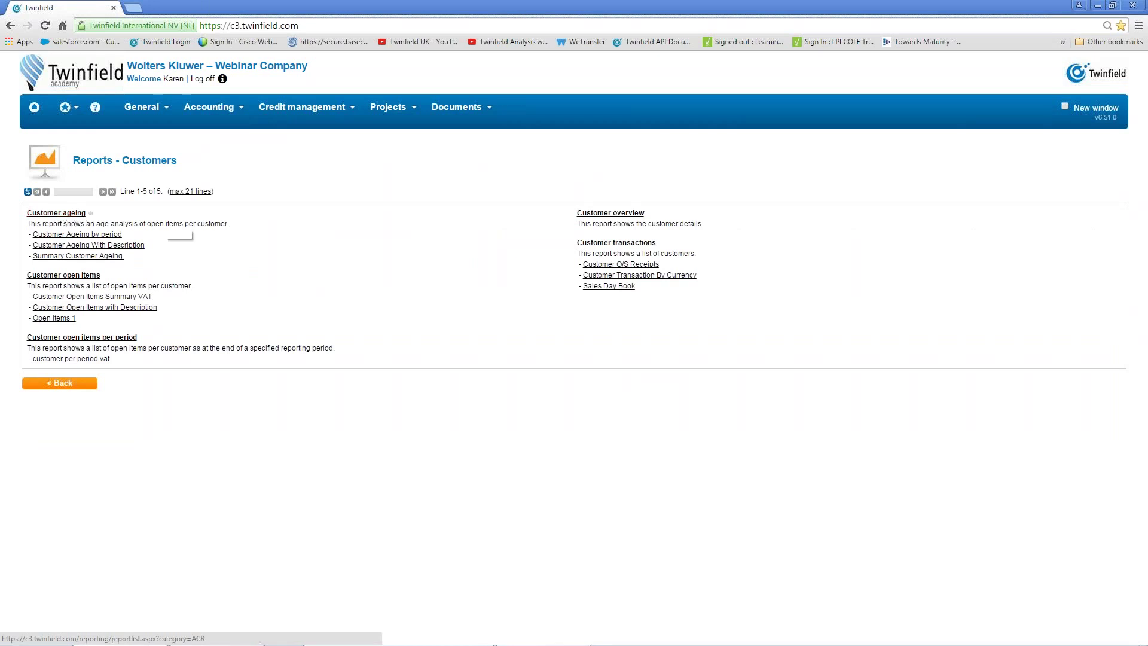
{"action": "left_click", "coordinate": [91, 214]}
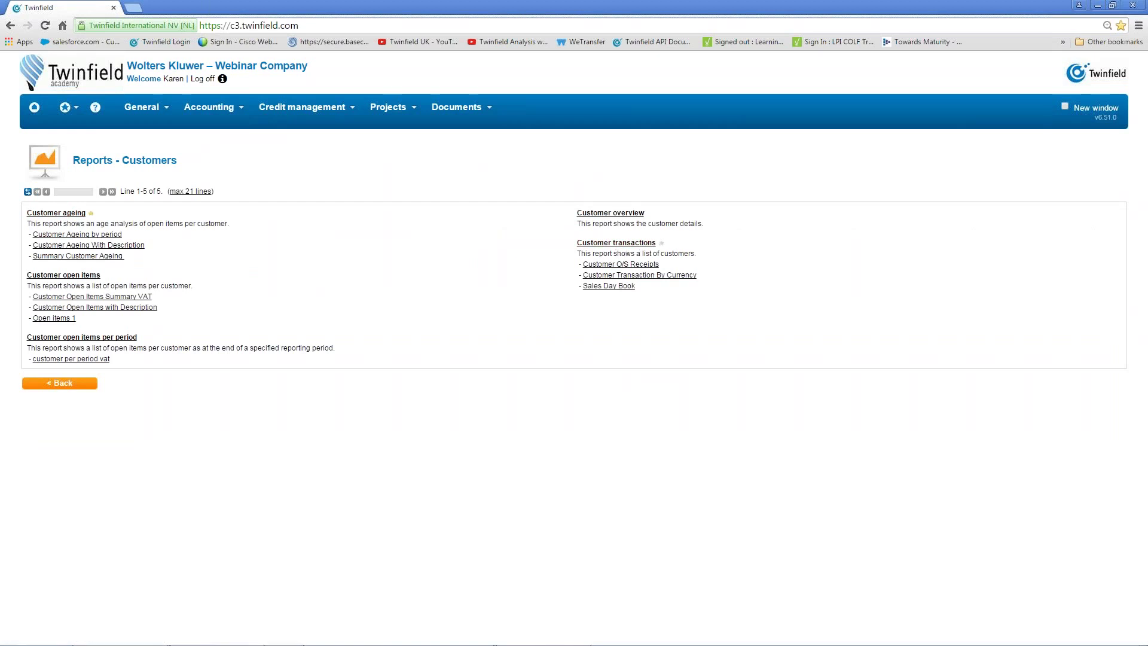
{"action": "left_click", "coordinate": [662, 246]}
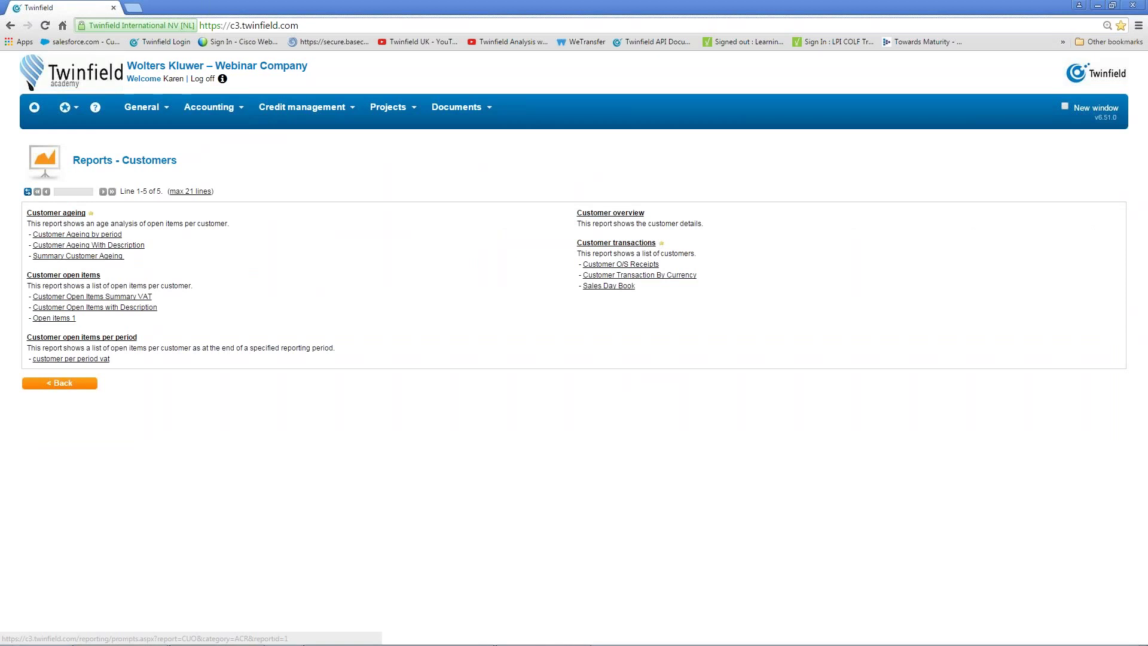
{"action": "left_click", "coordinate": [67, 112]}
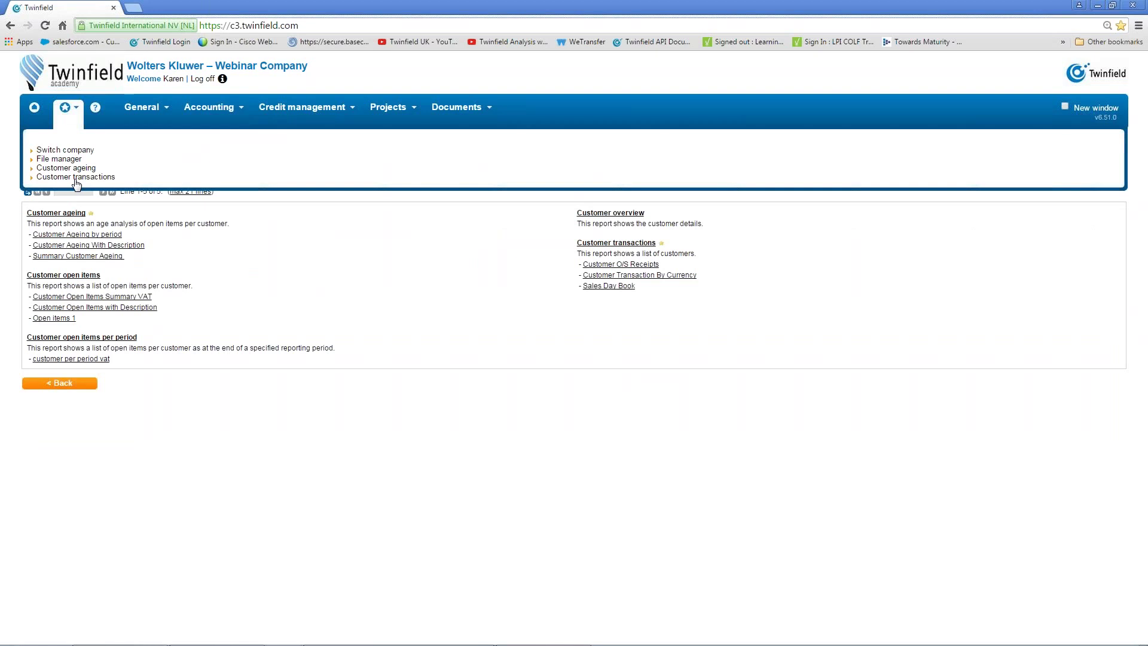
- Mark the General Ledger Balances per period report as a favourite, and check the favourites from the home desktop
{"action": "left_click", "coordinate": [60, 384]}
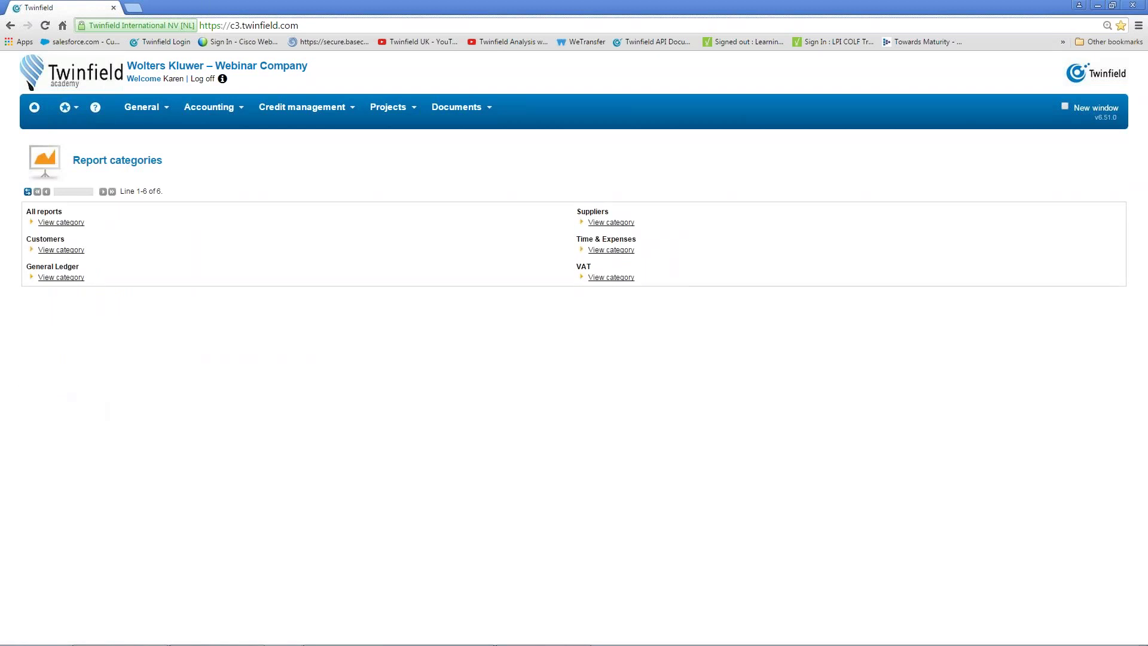
{"action": "left_click", "coordinate": [65, 278]}
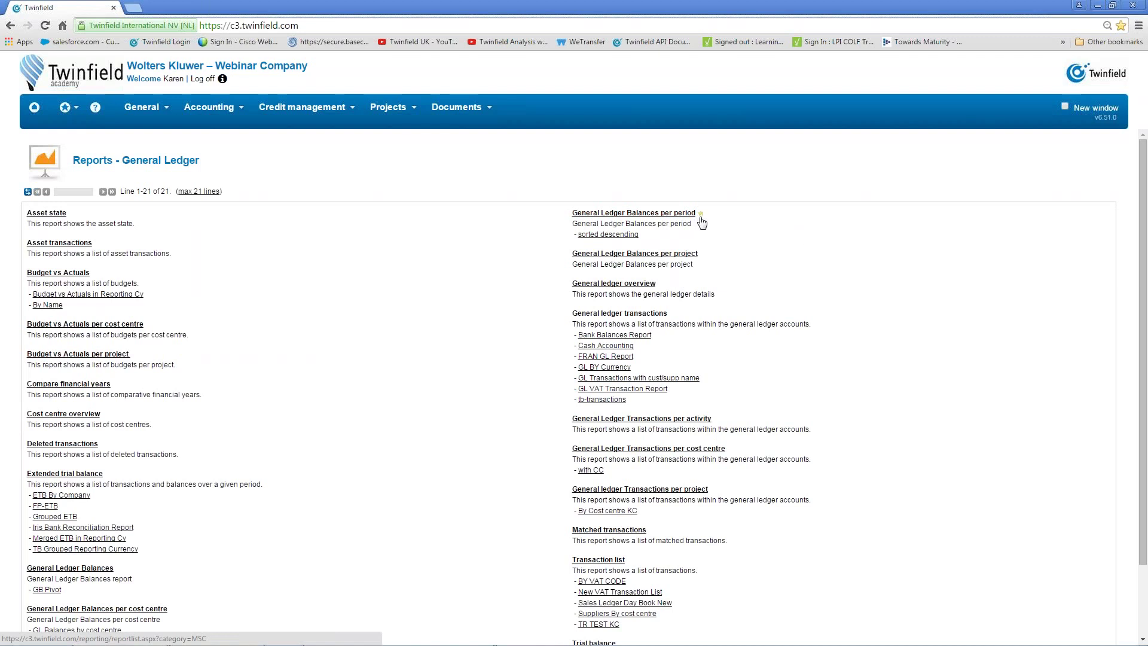
{"action": "left_click", "coordinate": [34, 112]}
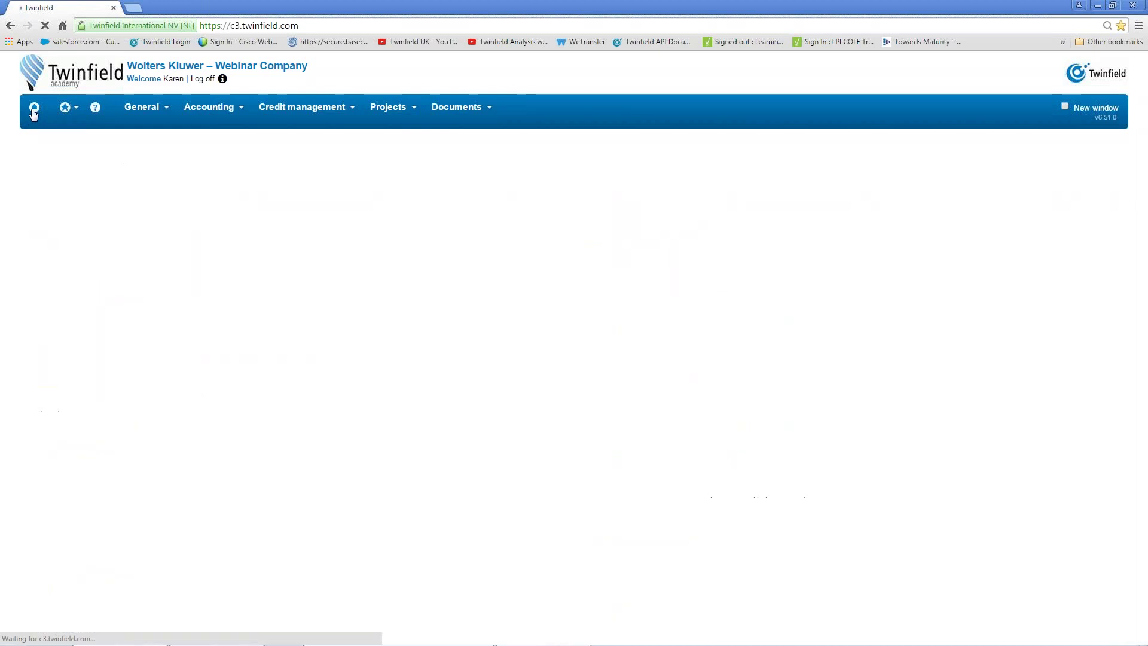
{"action": "left_click", "coordinate": [68, 113]}
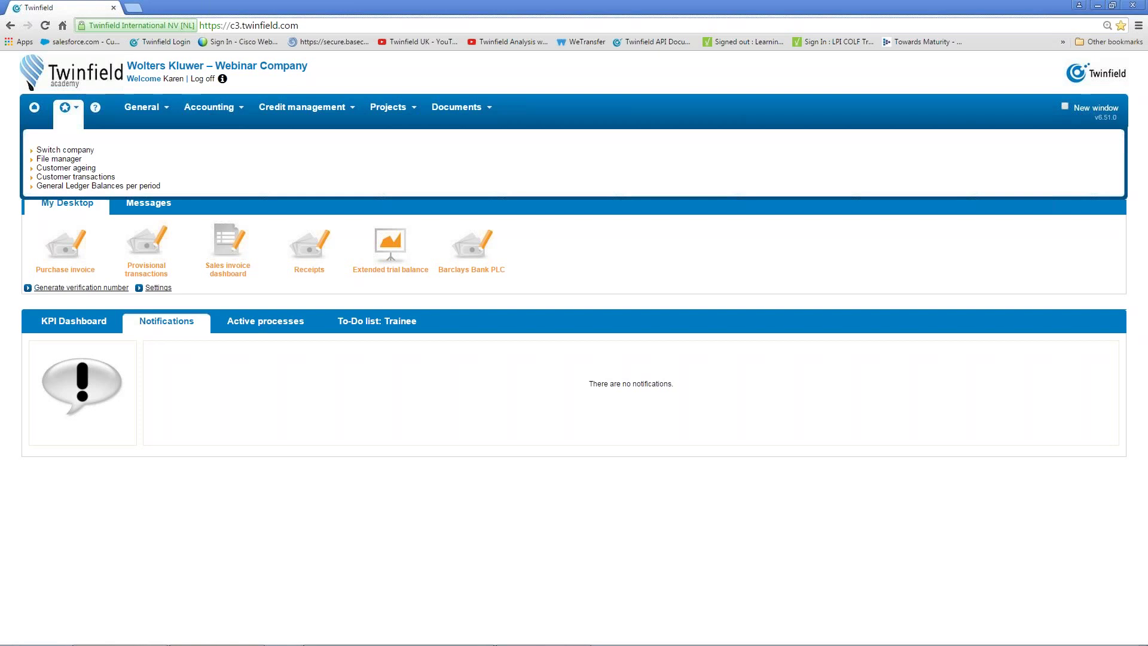
- Create a new record with code Bank3 in the company's Cashbooks and banks
{"action": "left_click", "coordinate": [148, 112]}
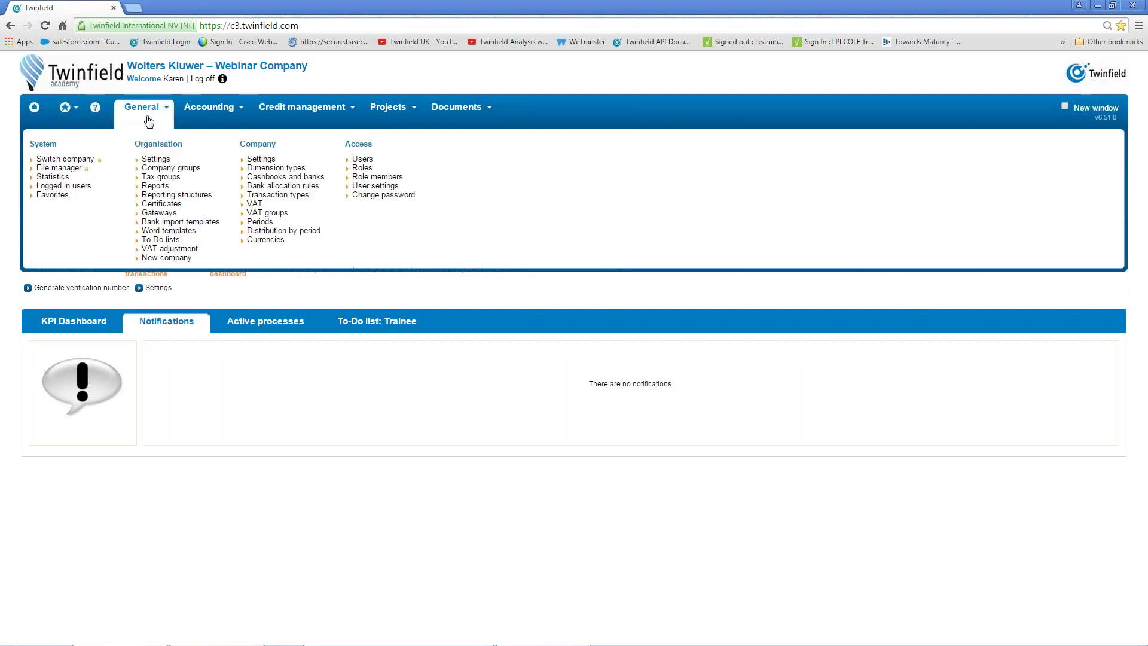
{"action": "left_click", "coordinate": [282, 179]}
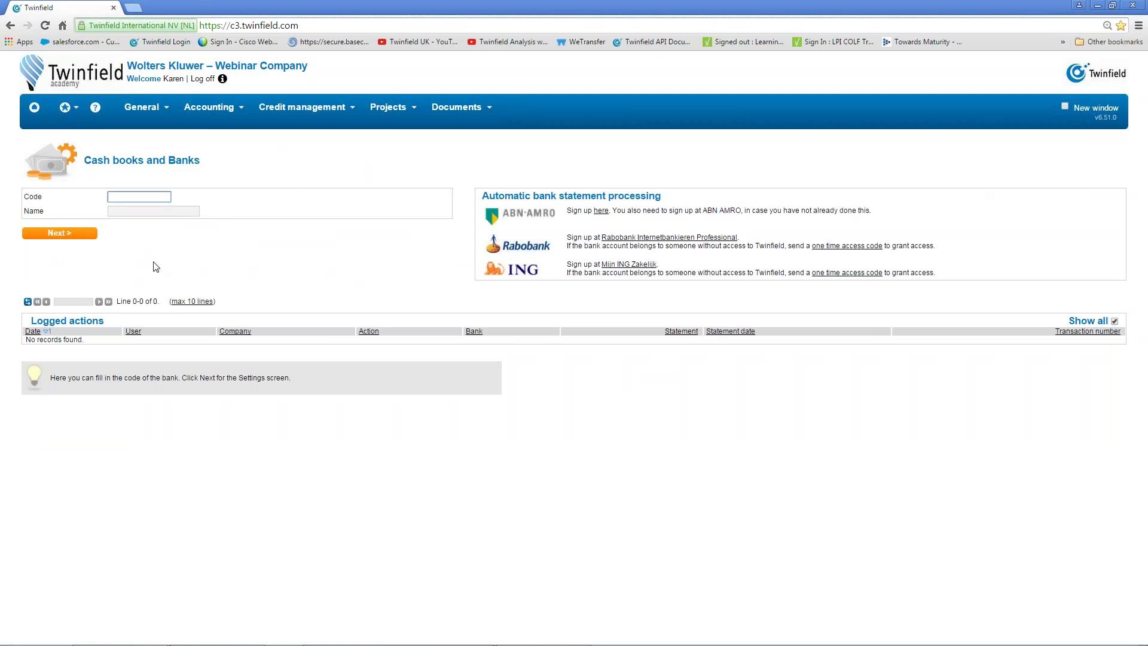
{"action": "left_click", "coordinate": [117, 197]}
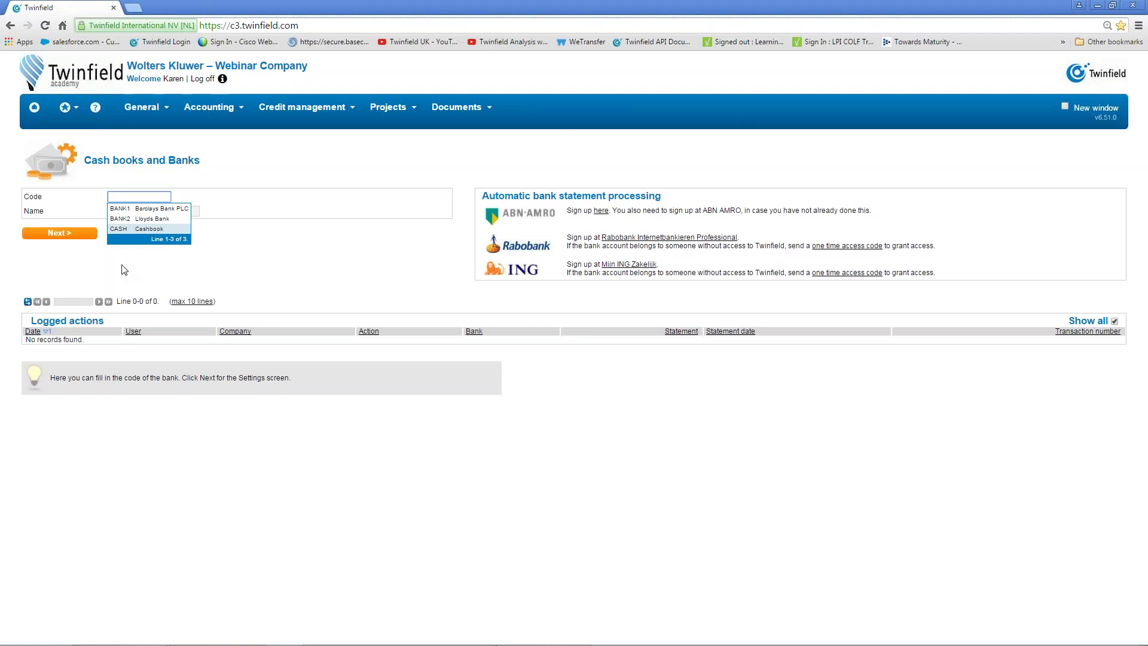
{"action": "type", "text": "Bank3"}
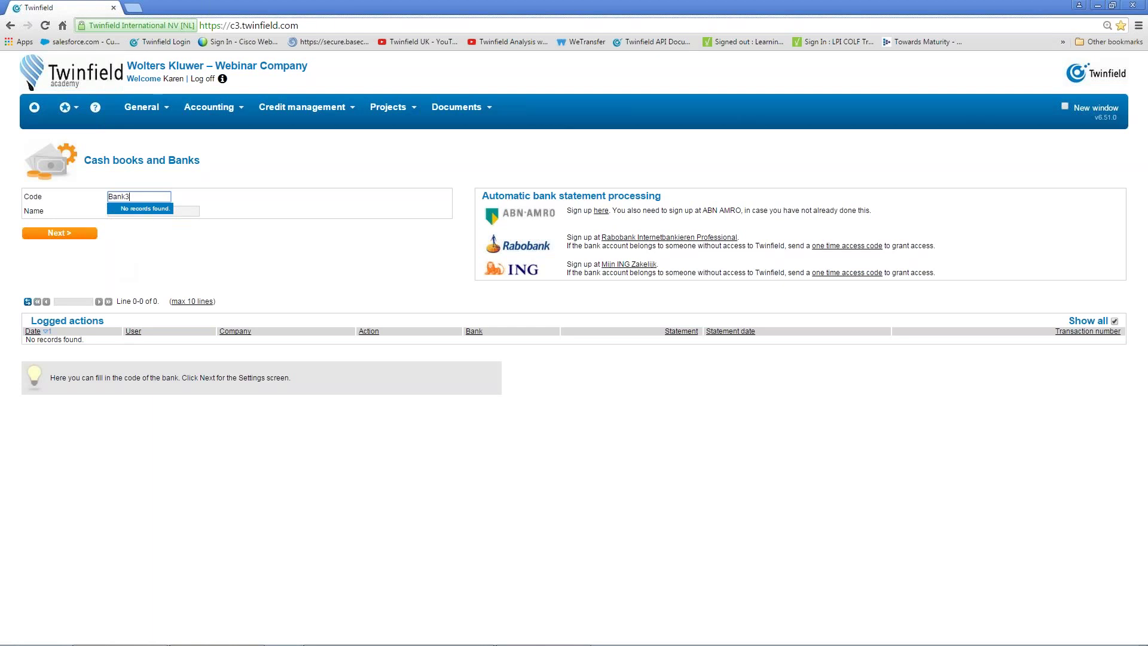
{"action": "left_click", "coordinate": [58, 234]}
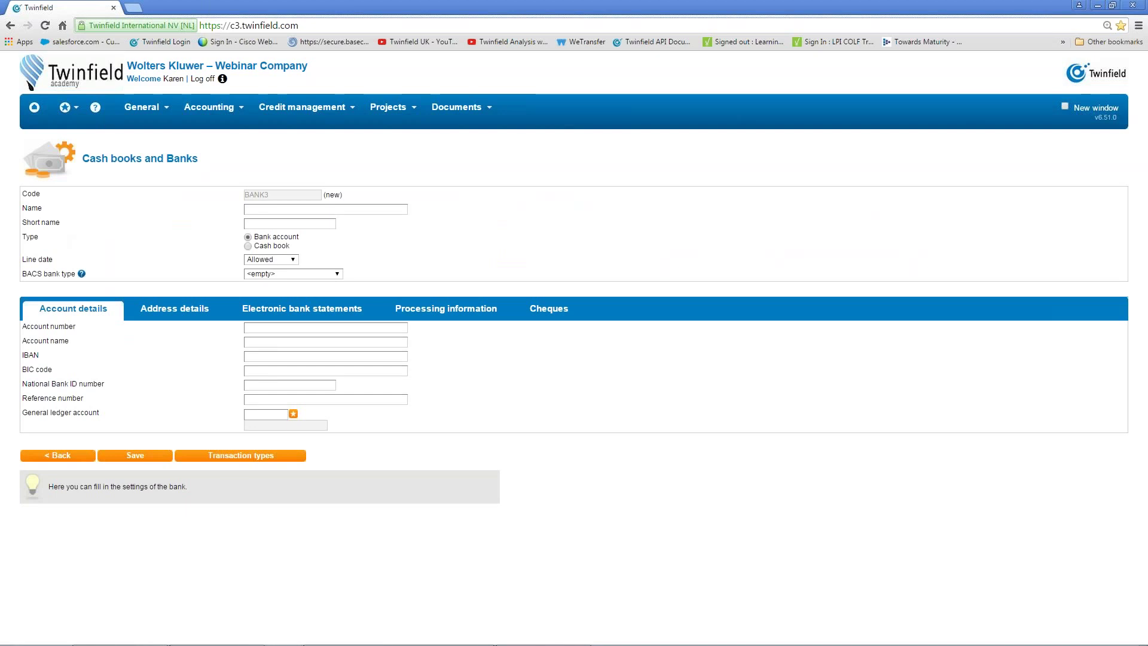
- Enter HSBC Euro Account as both the name and the short name of the new bank
{"action": "left_click", "coordinate": [274, 206]}
{"action": "type", "text": "HS"}
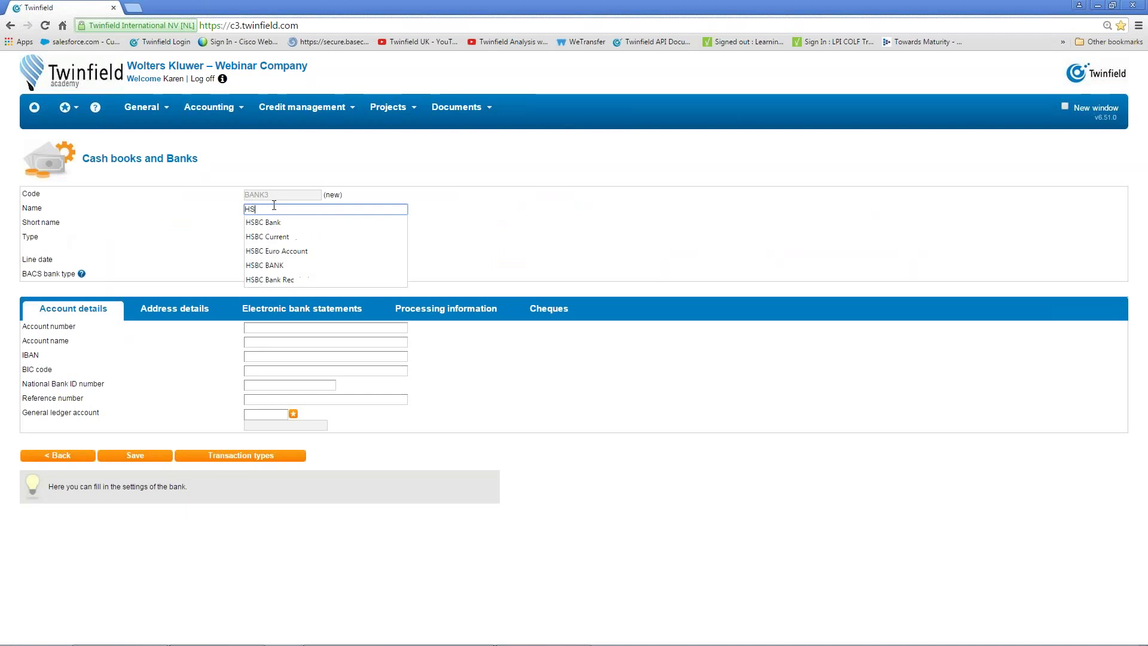
{"action": "type", "text": "BC Euro Account"}
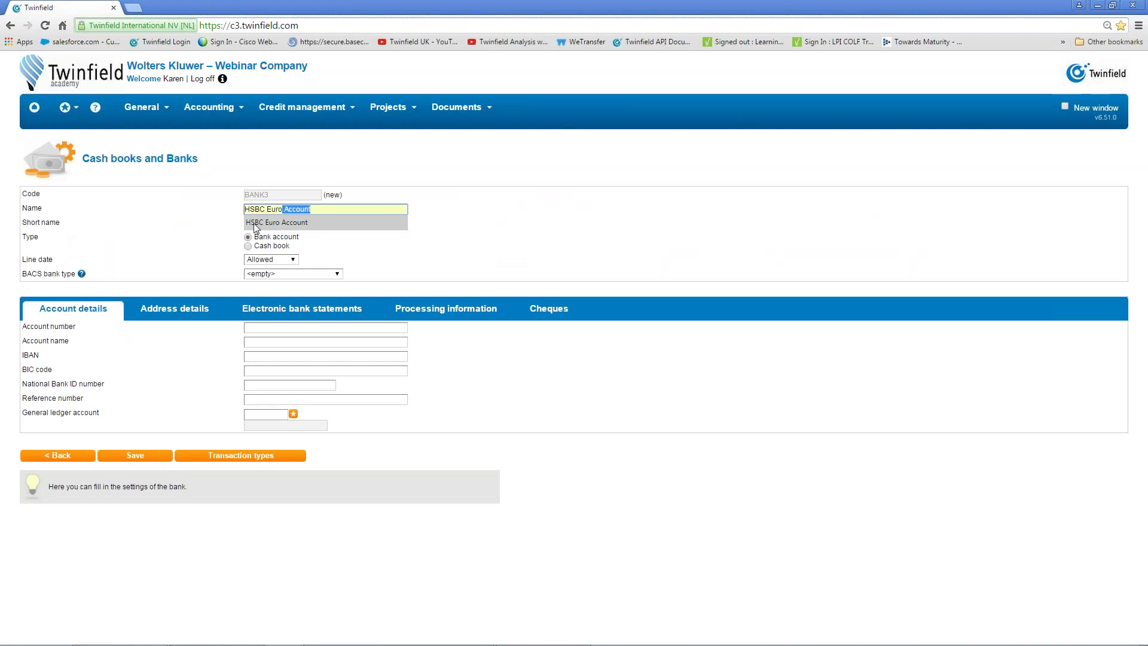
{"action": "left_click", "coordinate": [257, 224]}
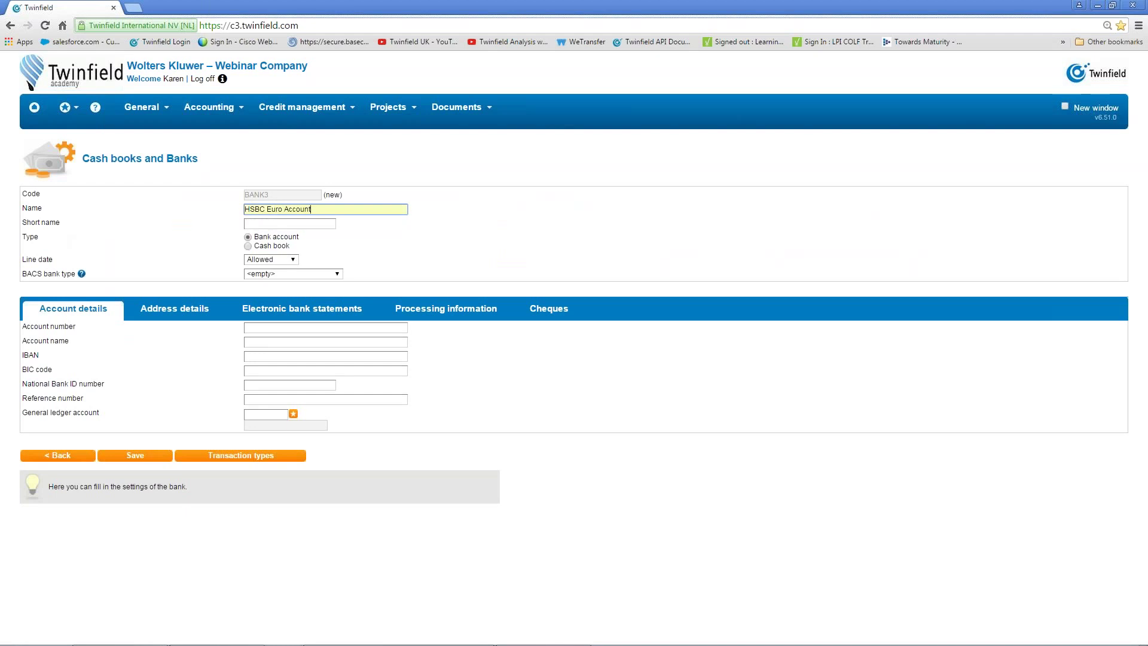
{"action": "left_click_drag", "start_coordinate": [310, 210], "coordinate": [226, 213]}
{"action": "key", "text": "ctrl+c"}
{"action": "left_click", "coordinate": [228, 213]}
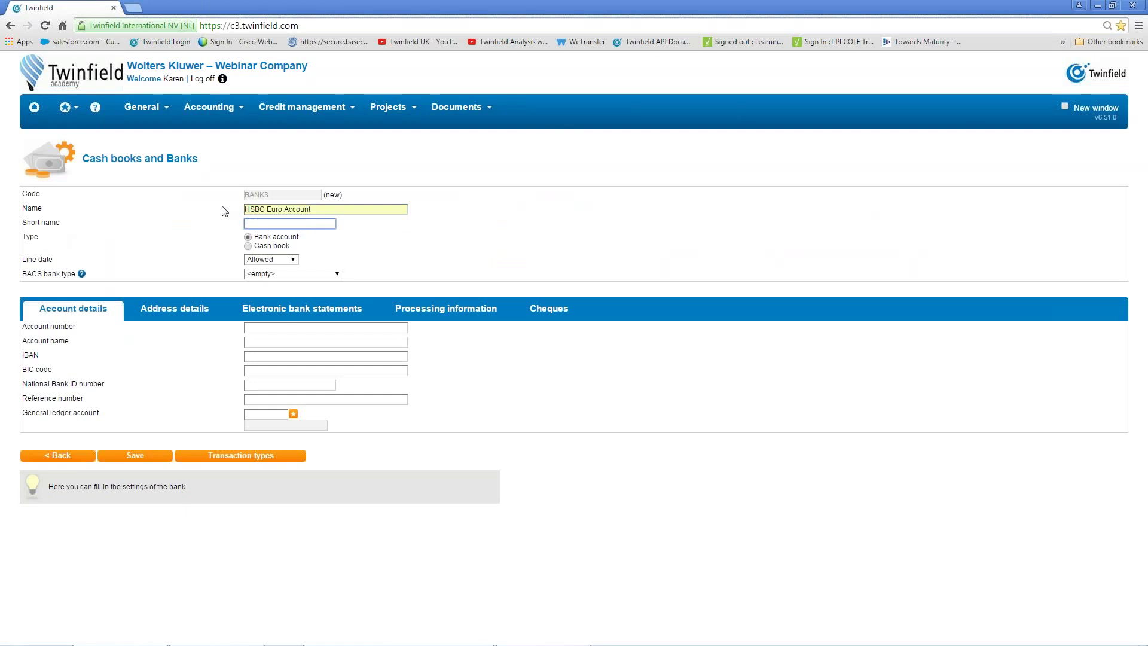
{"action": "left_click", "coordinate": [282, 223]}
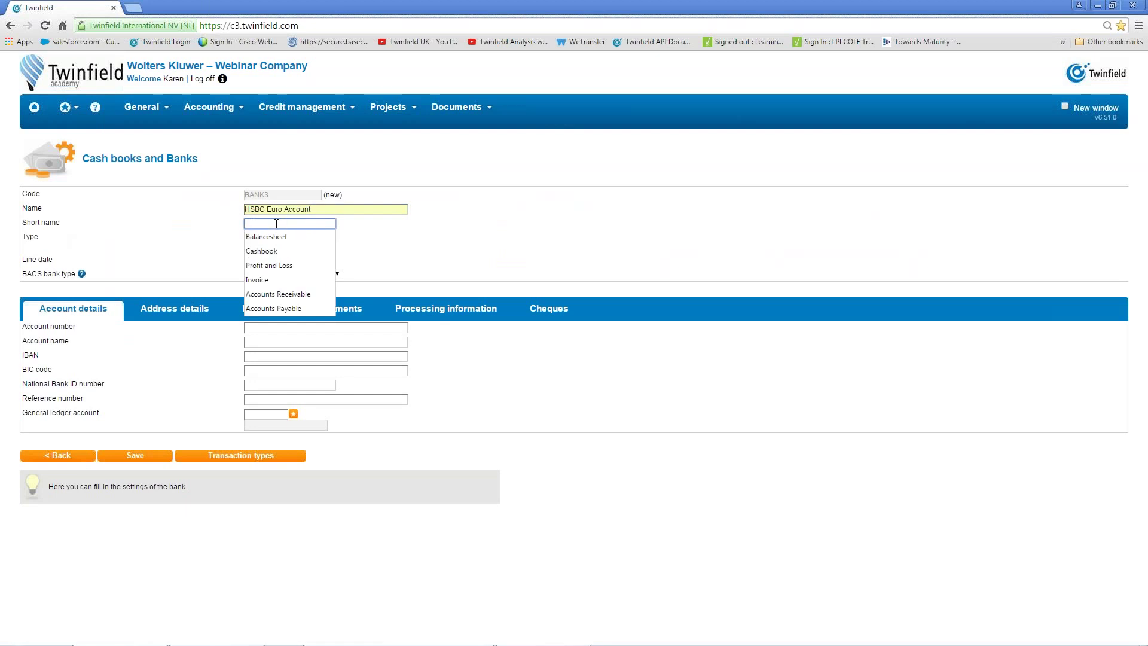
{"action": "right_click", "coordinate": [276, 224]}
{"action": "left_click", "coordinate": [317, 297]}
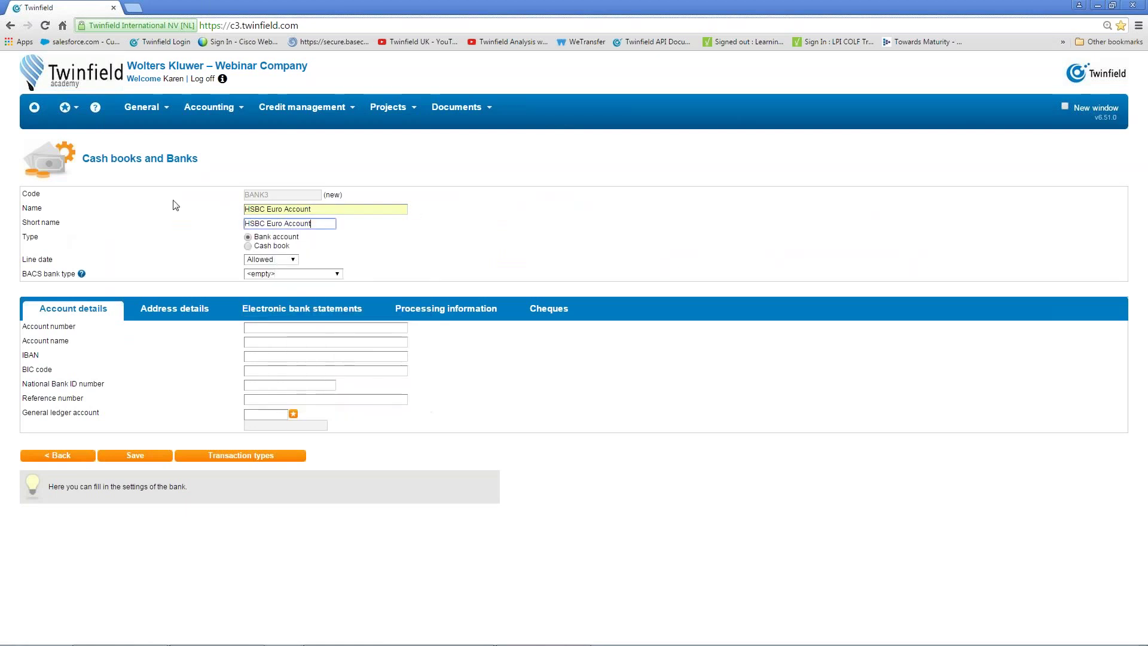
- Fill in the bank's account number and national bank ID number, and enter Webinar Company as the account name
{"action": "left_click", "coordinate": [276, 327]}
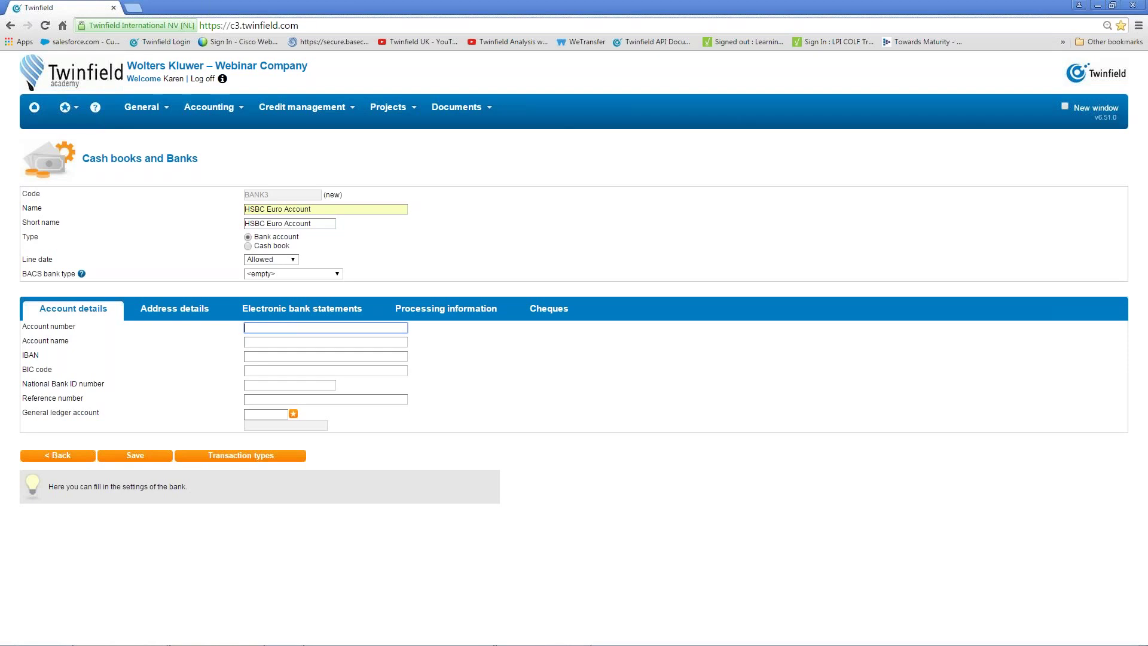
{"action": "type", "text": "12345698"}
{"action": "left_click", "coordinate": [272, 339]}
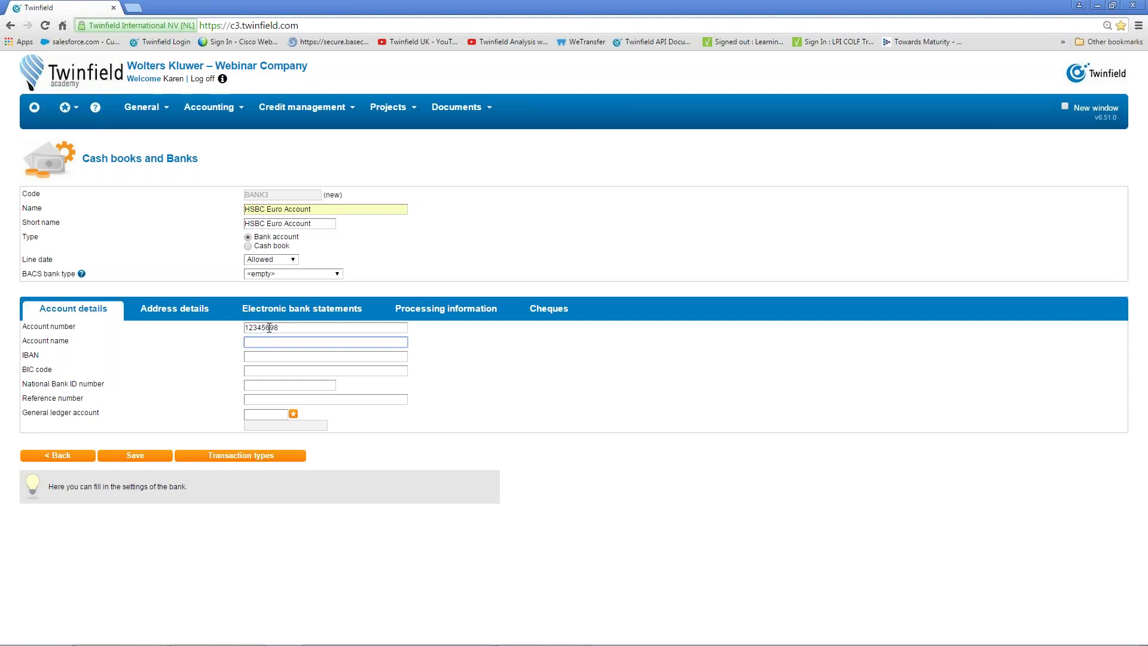
{"action": "type", "text": "Webinar Company"}
{"action": "left_click", "coordinate": [261, 384]}
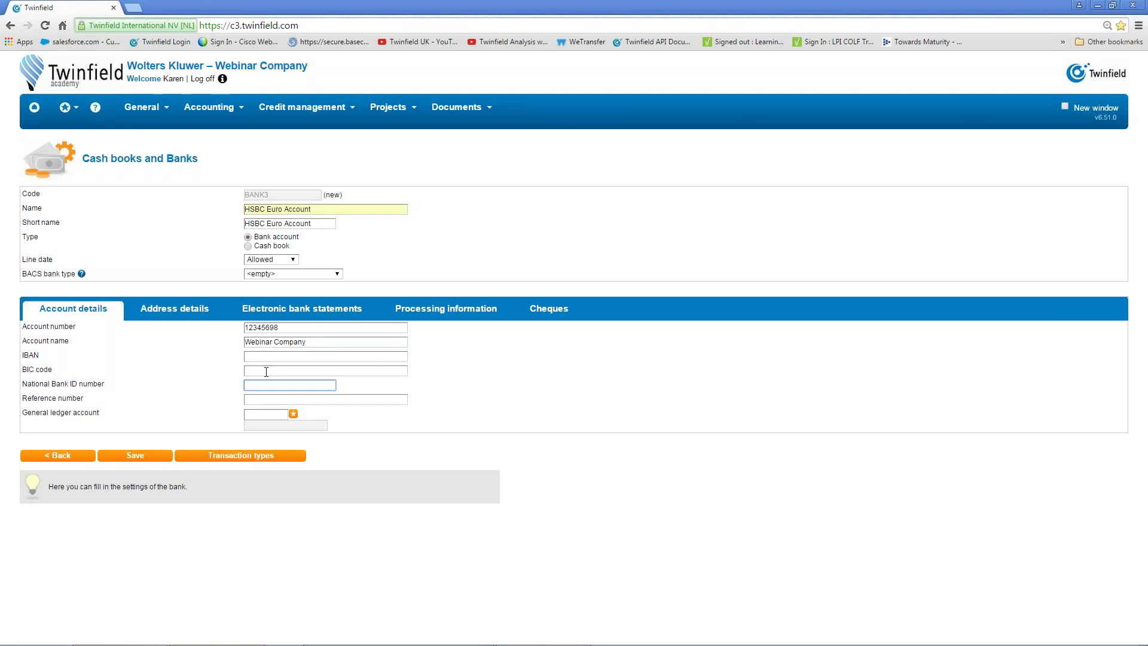
{"action": "type", "text": "303030"}
- Look up bank ledger accounts and assign 773 Euro Bank Account as the new bank's general ledger account
{"action": "left_click", "coordinate": [266, 413]}
{"action": "type", "text": "bank"}
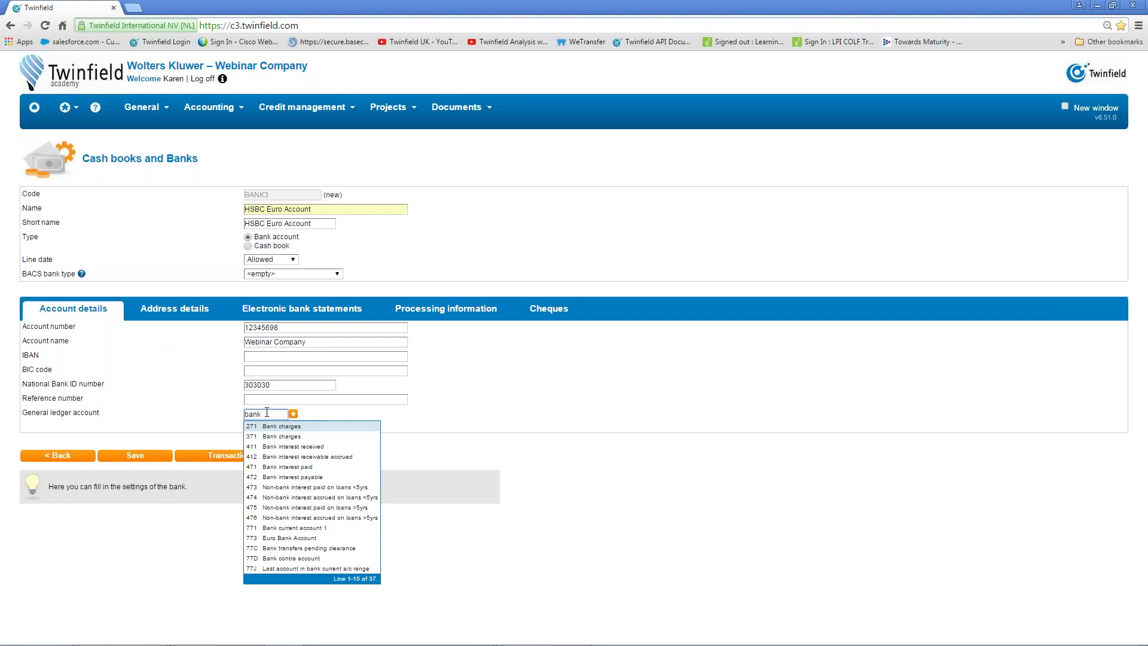
{"action": "left_click", "coordinate": [282, 540]}
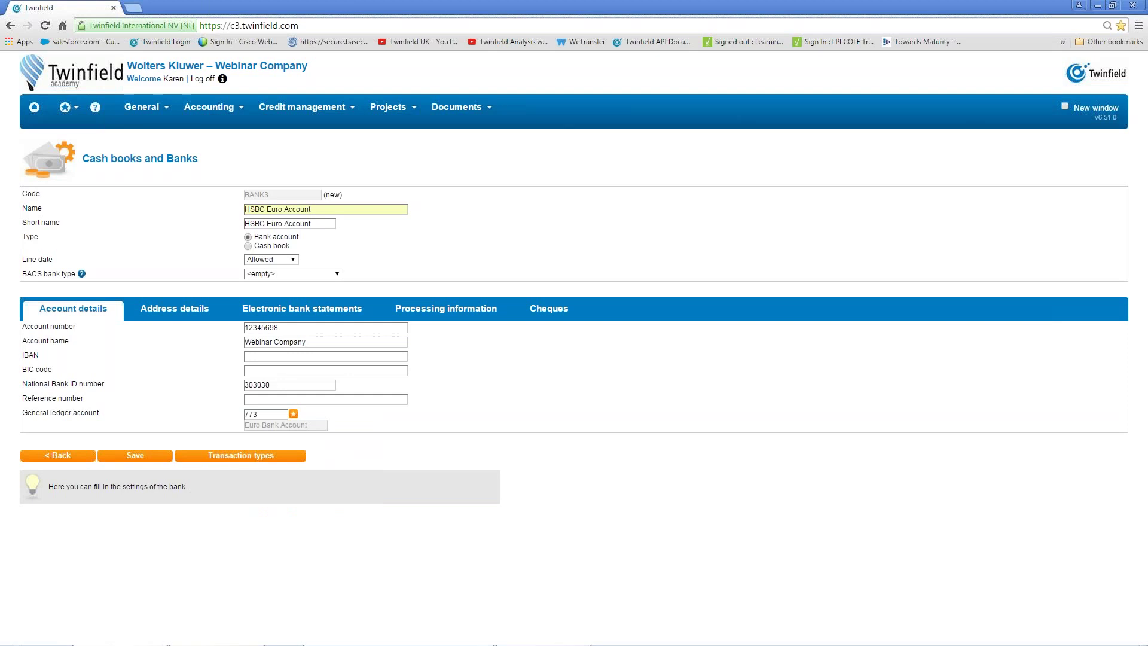
- Set the currency of the HSBC Euro Account transaction type to € and save it
{"action": "left_click", "coordinate": [212, 463]}
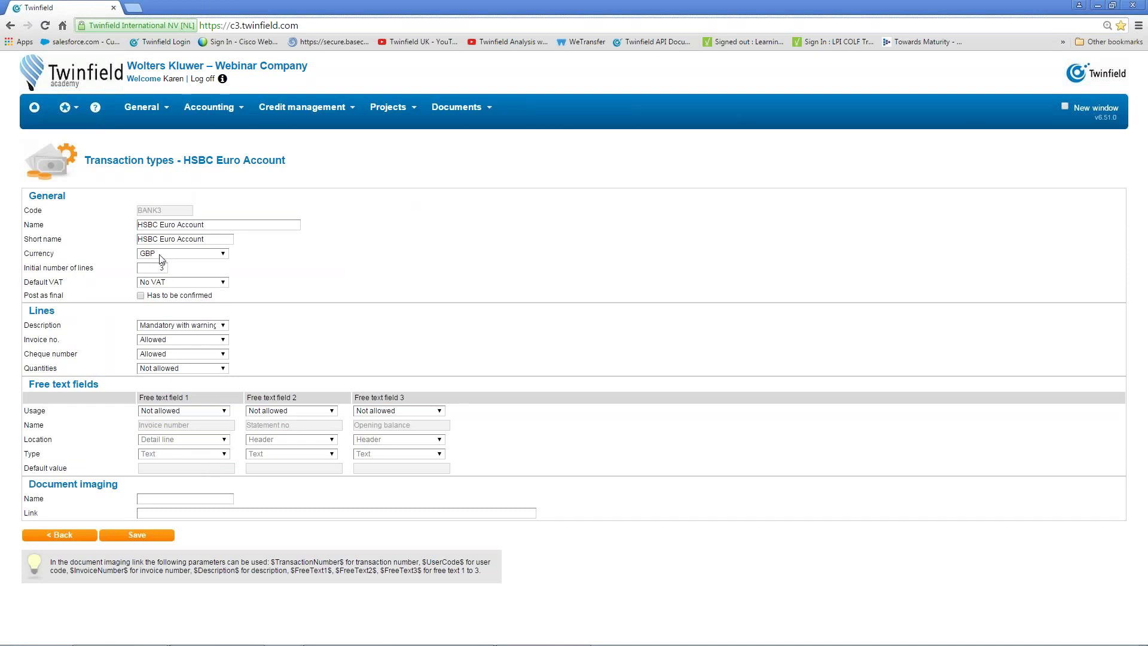
{"action": "left_click", "coordinate": [223, 254]}
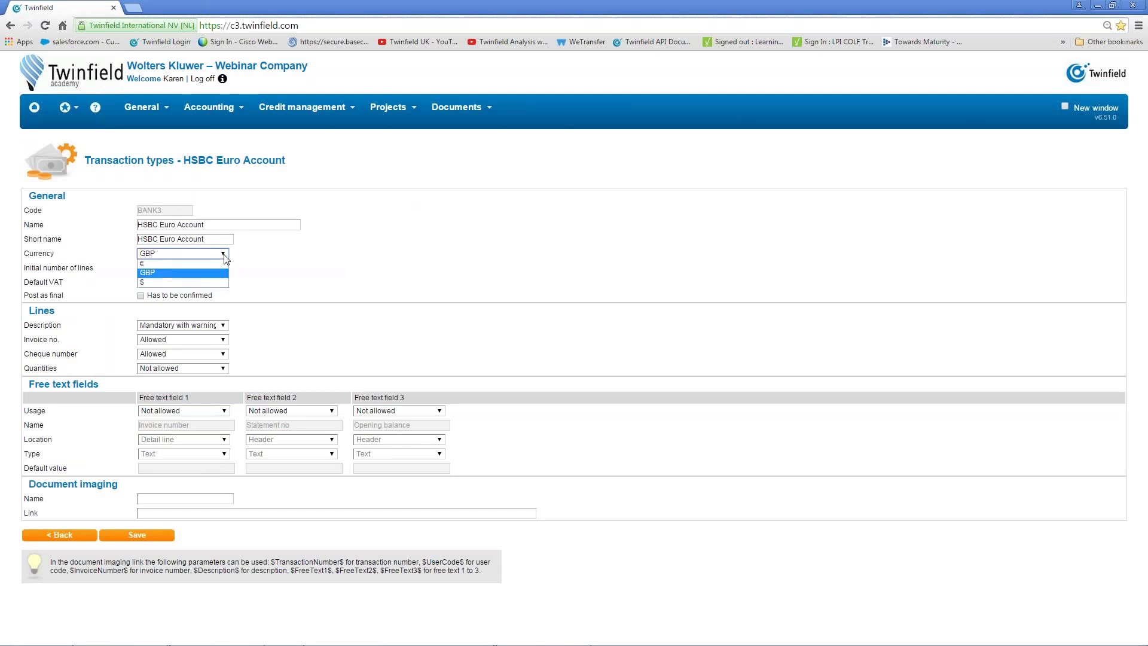
{"action": "left_click", "coordinate": [166, 263]}
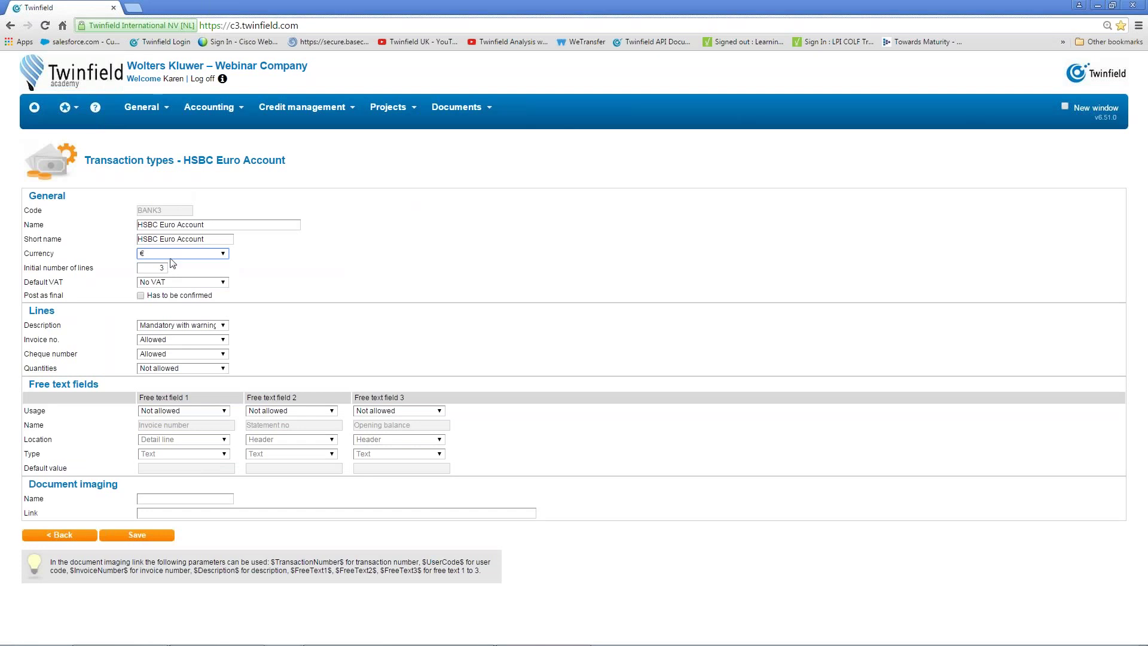
{"action": "left_click", "coordinate": [141, 540]}
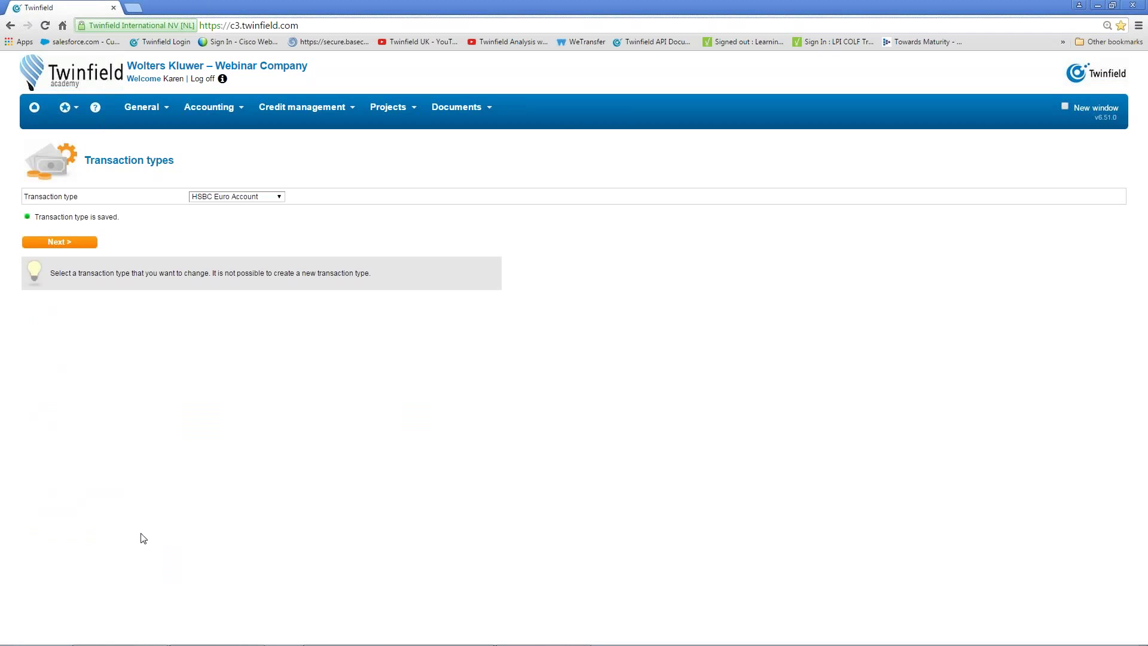
- Open the settings of BANK2, Lloyds Bank, in the company's Cashbooks and banks
{"action": "left_click", "coordinate": [133, 113]}
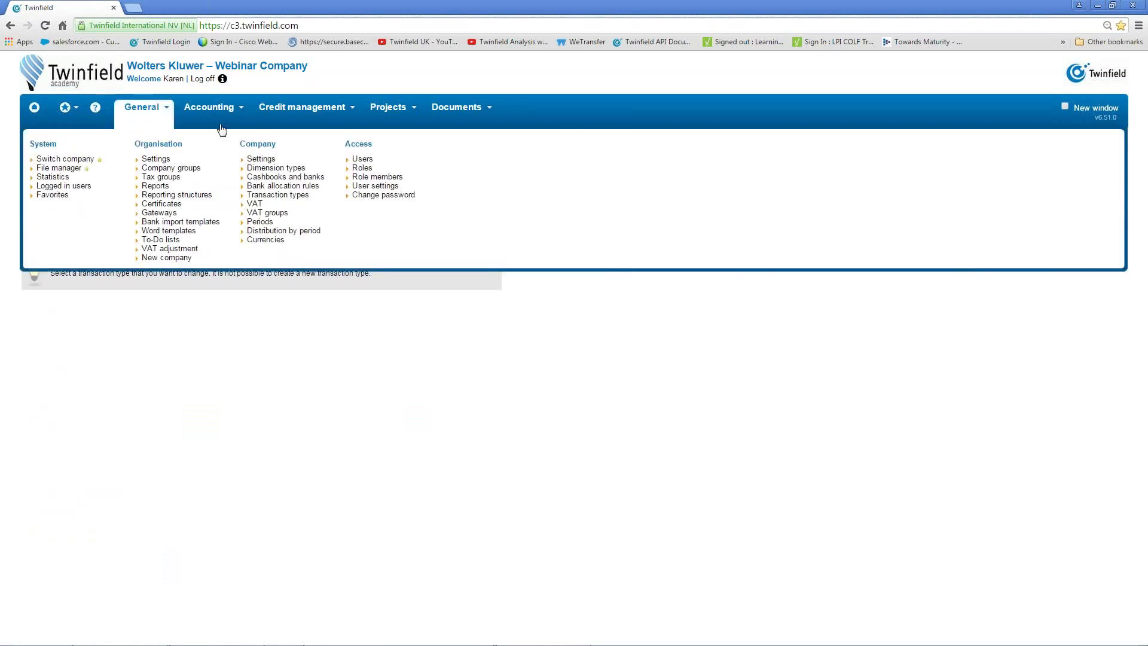
{"action": "left_click", "coordinate": [273, 178]}
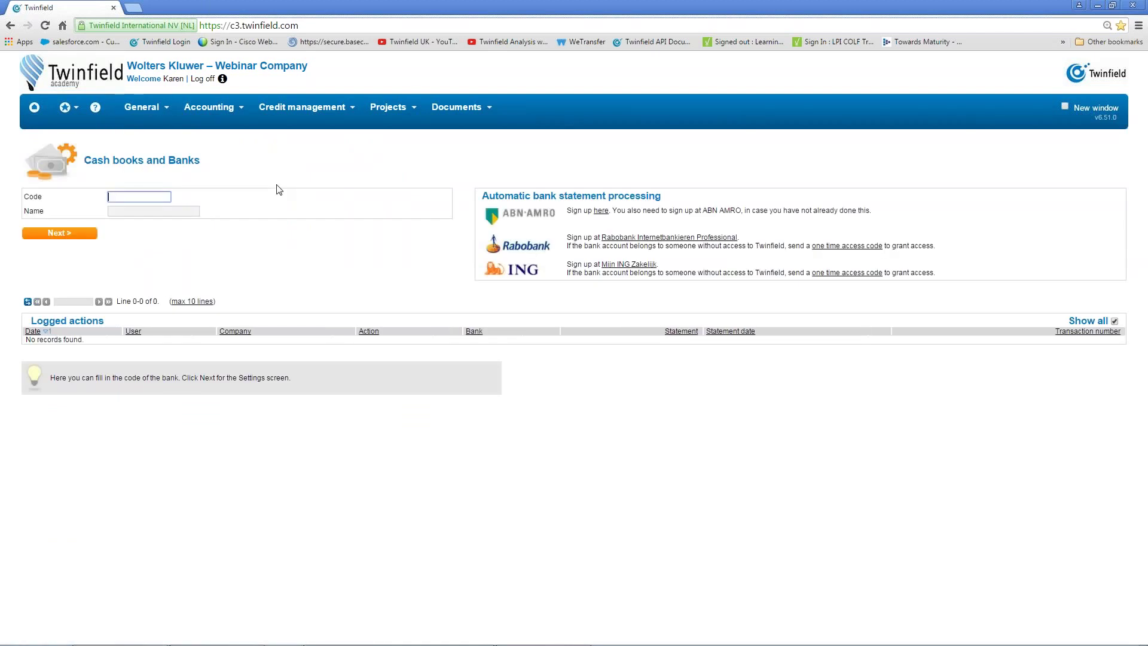
{"action": "left_click", "coordinate": [139, 196]}
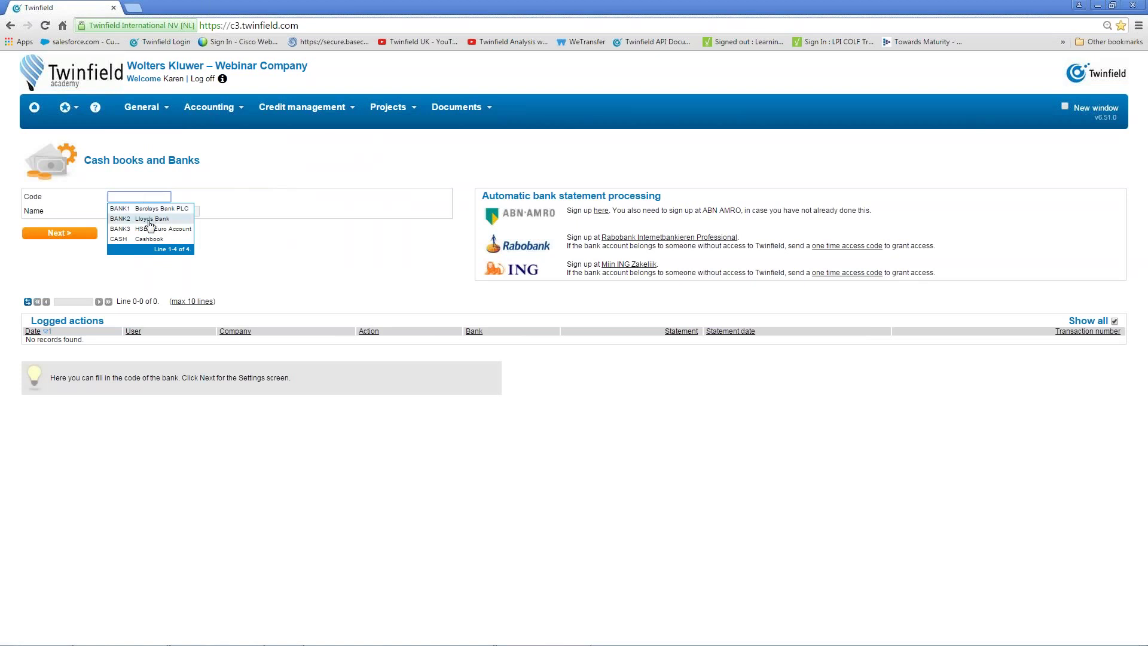
{"action": "left_click", "coordinate": [150, 219]}
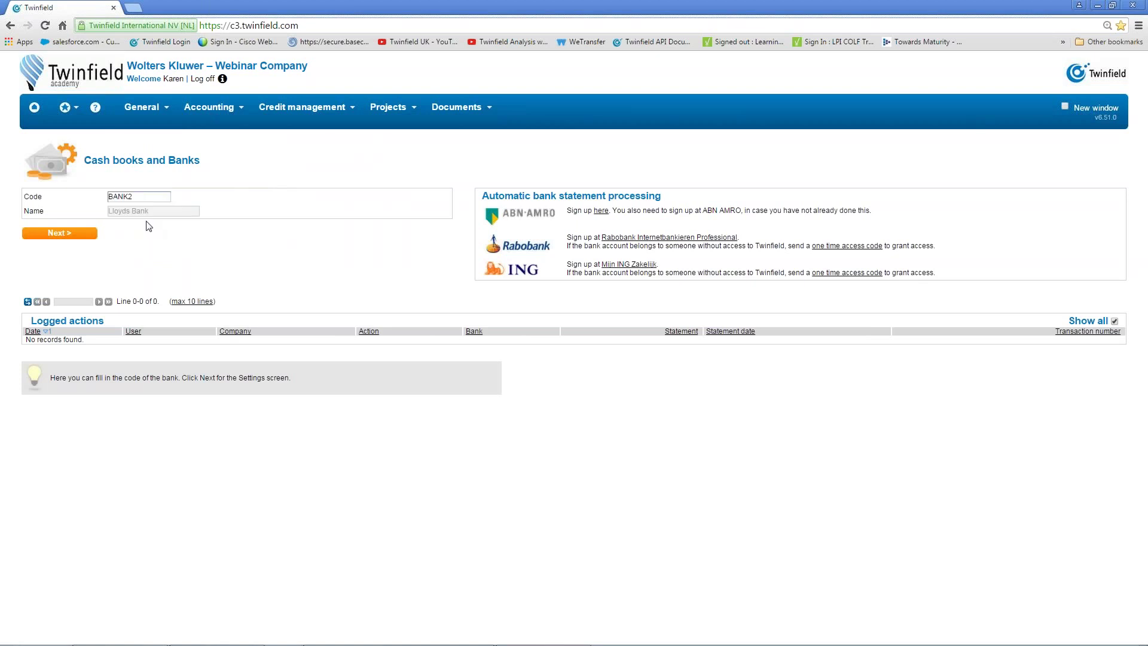
{"action": "left_click", "coordinate": [70, 234]}
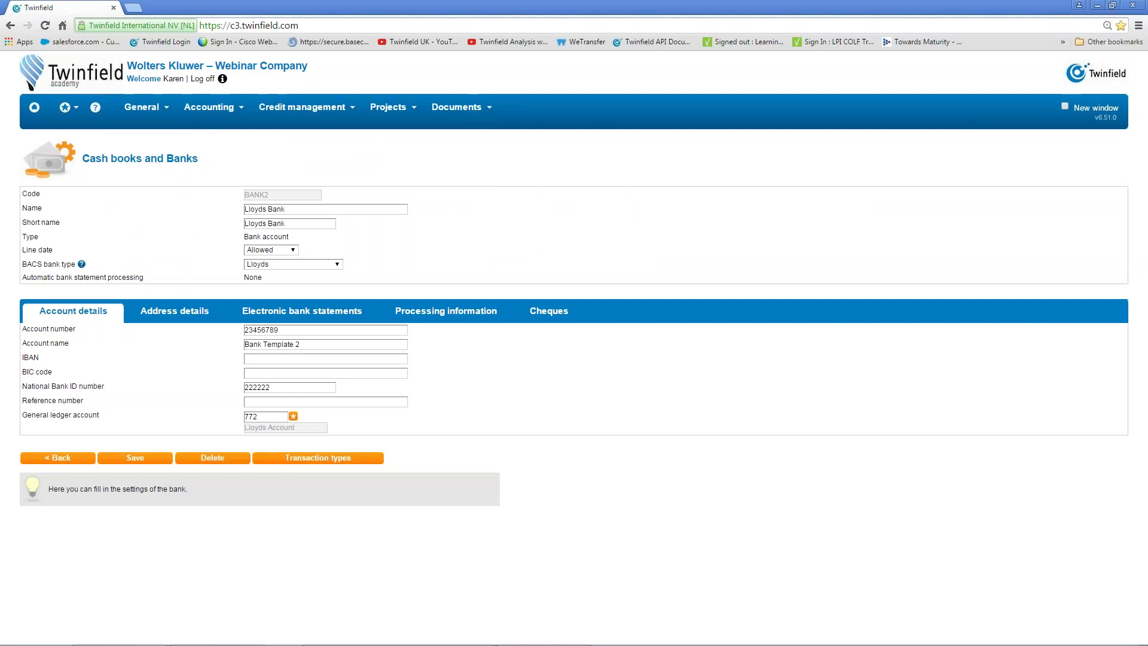
- Enable cheque registration for Lloyds Bank with Lloyds Cheques as both the name and the short name of the cheque book
{"action": "left_click", "coordinate": [550, 316]}
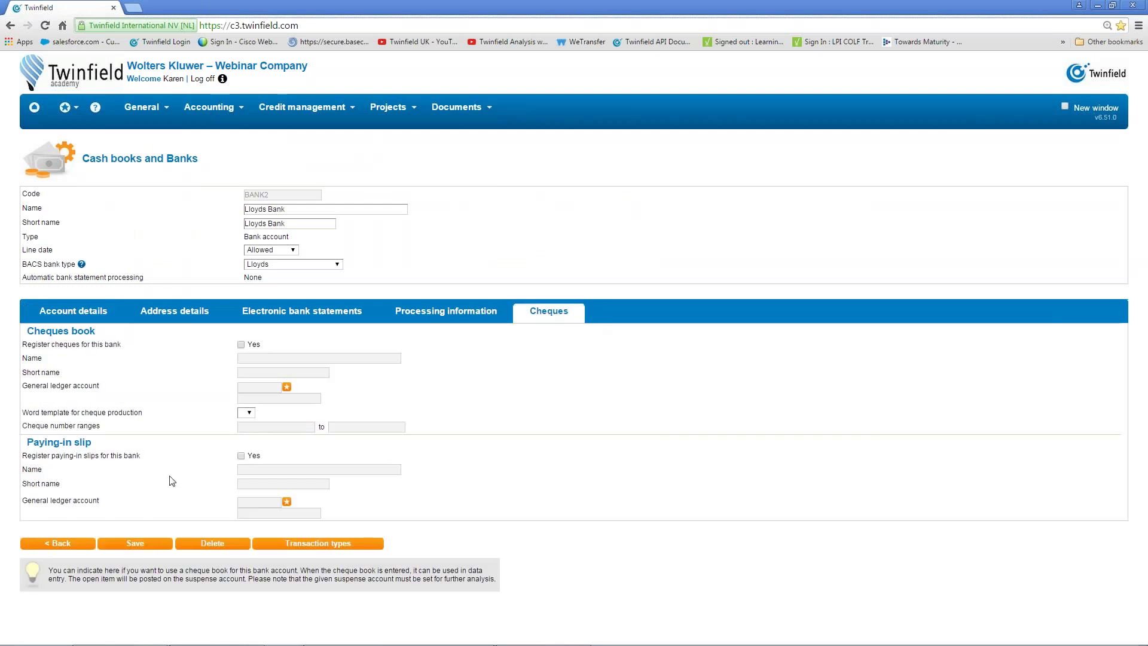
{"action": "left_click", "coordinate": [241, 345]}
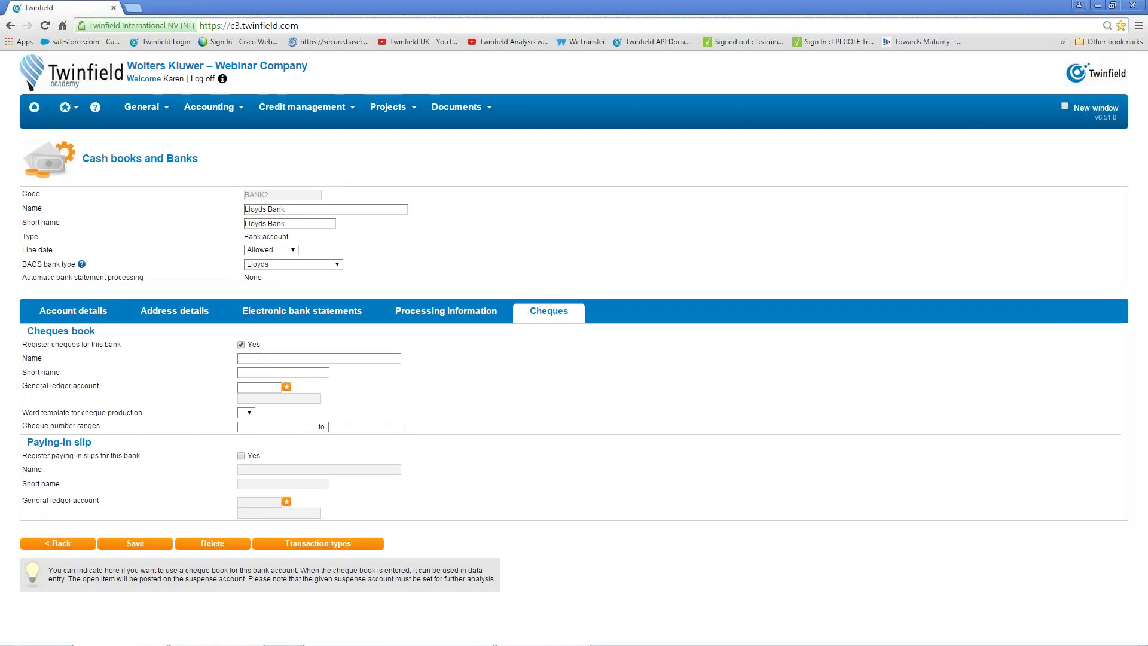
{"action": "left_click", "coordinate": [283, 357]}
{"action": "type", "text": "Lloyds Cheques"}
{"action": "key", "text": "ctrl+a"}
{"action": "key", "text": "ctrl+c"}
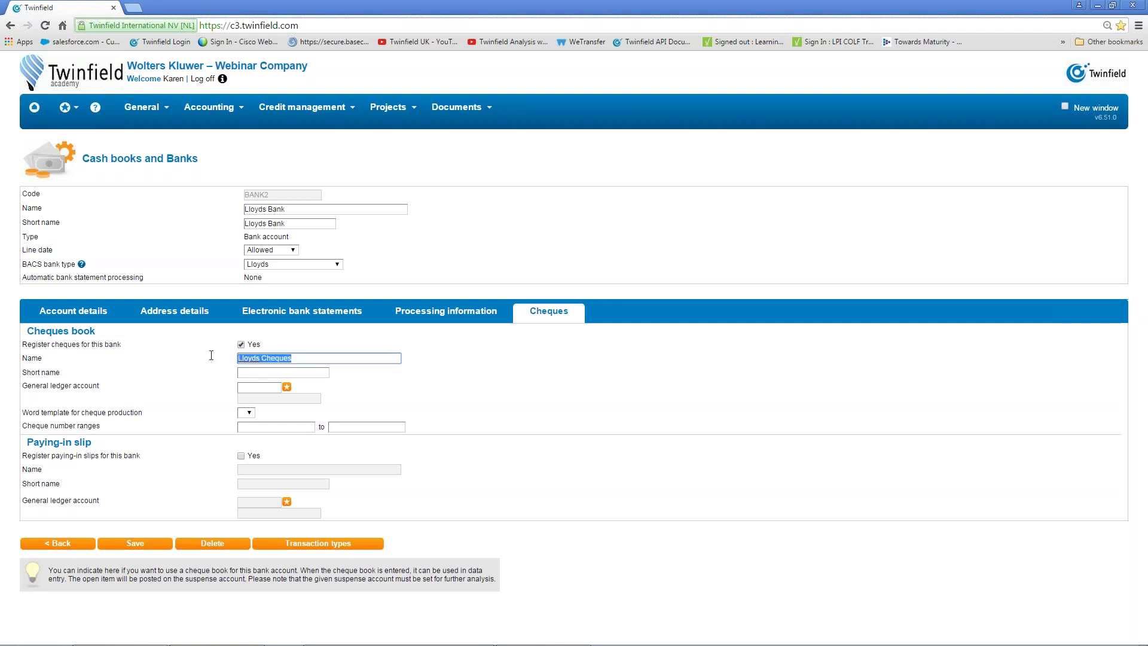
{"action": "key", "text": "Tab"}
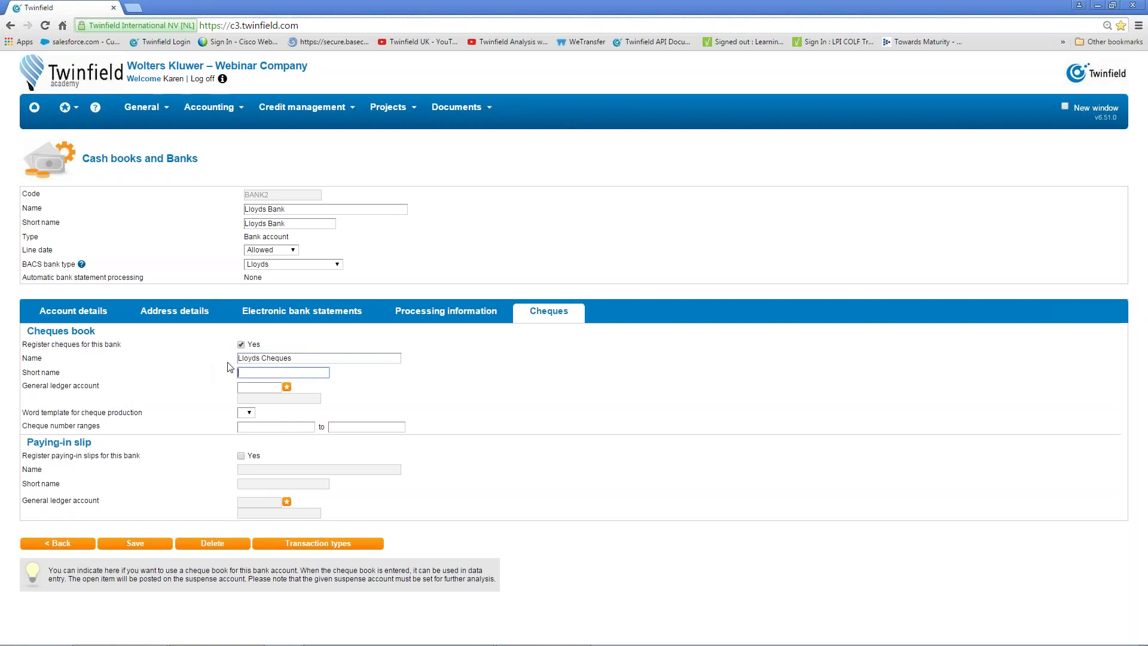
{"action": "key", "text": "ctrl+v"}
- From the cheque book's general ledger account, open balance sheet dimension 77E Lloyds Cheque Account by searching for "lloy"
{"action": "left_click", "coordinate": [257, 388]}
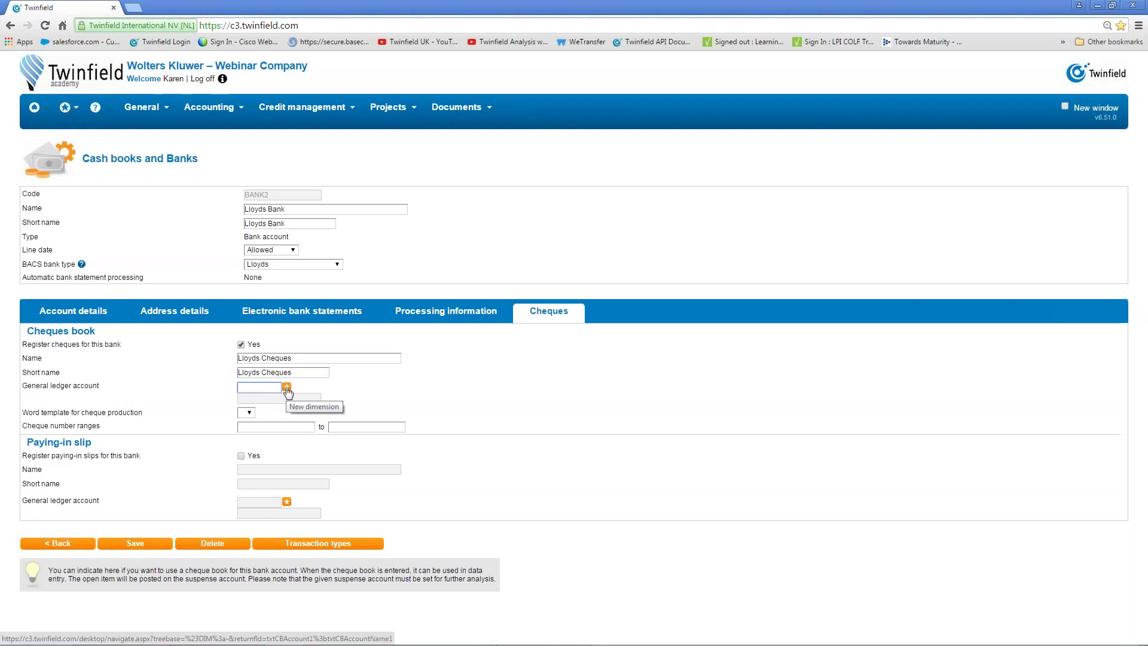
{"action": "left_click", "coordinate": [287, 388]}
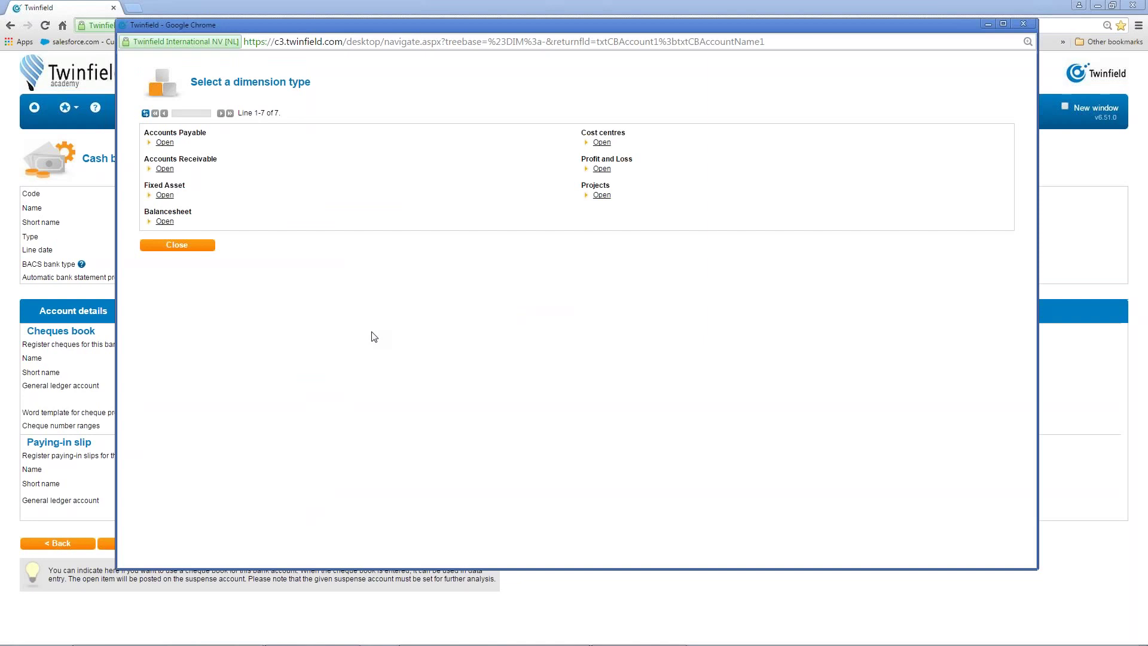
{"action": "left_click", "coordinate": [165, 222]}
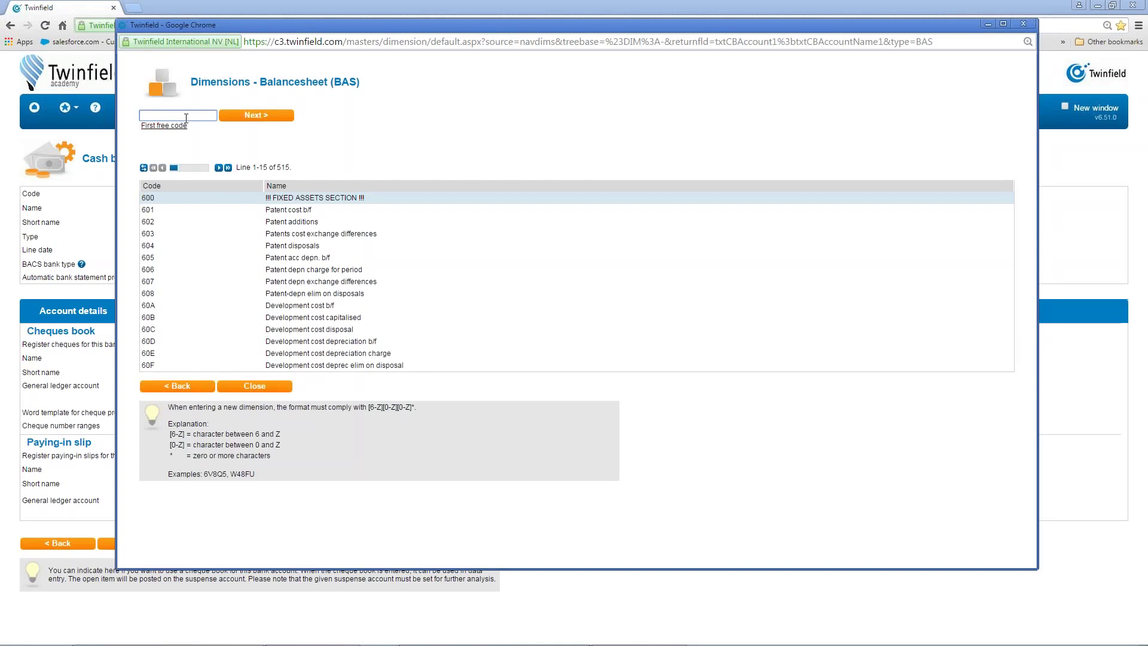
{"action": "type", "text": "lloy"}
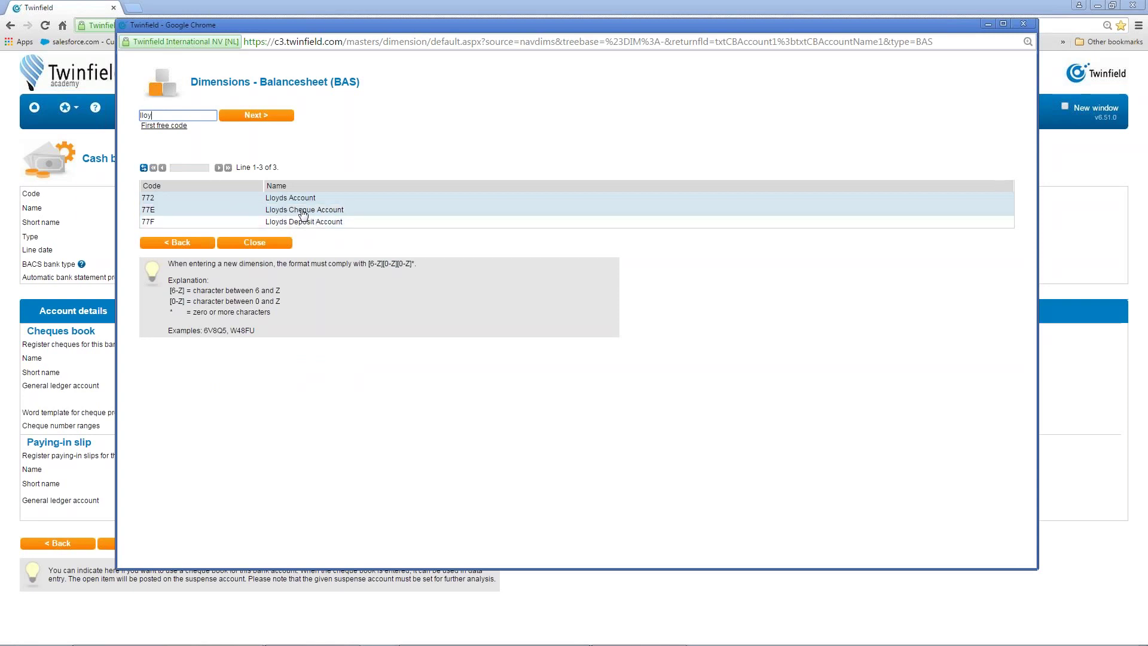
{"action": "left_click", "coordinate": [303, 215]}
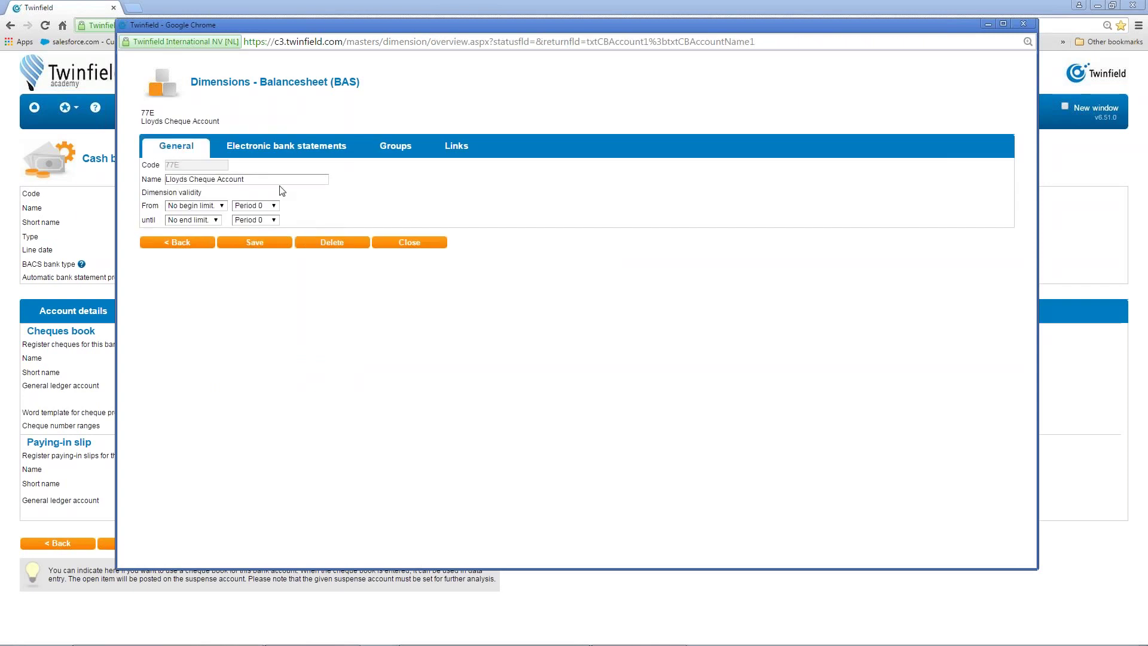
- Set Further analysis to Yes in the link settings of the Lloyds Cheque Account
{"action": "left_click", "coordinate": [457, 152]}
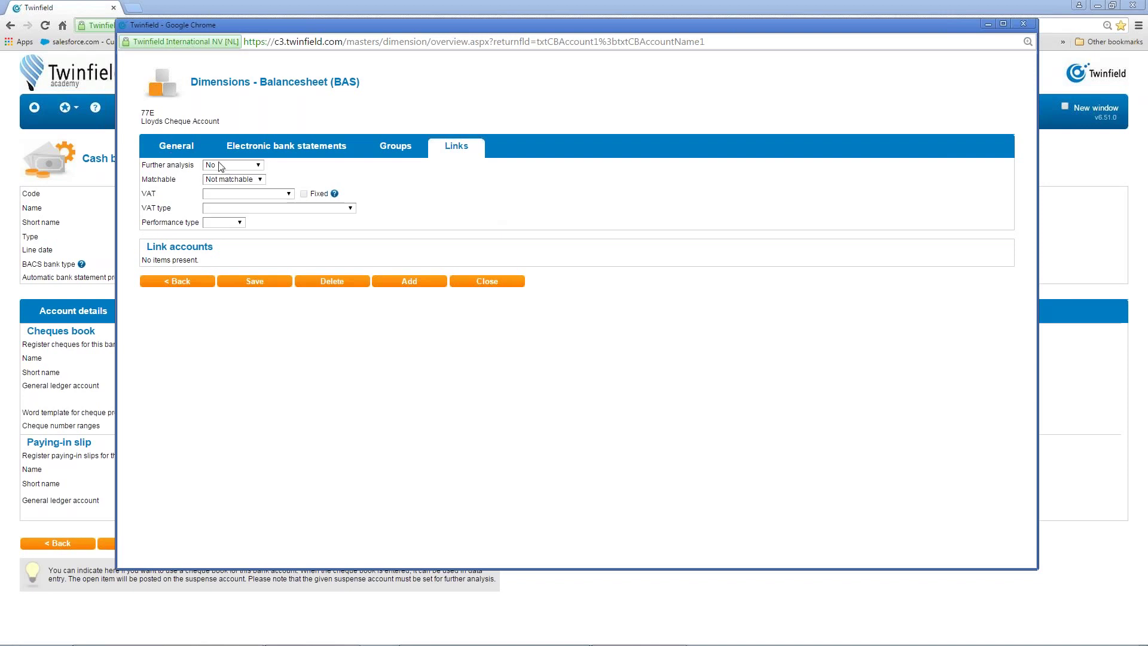
{"action": "left_click", "coordinate": [258, 167]}
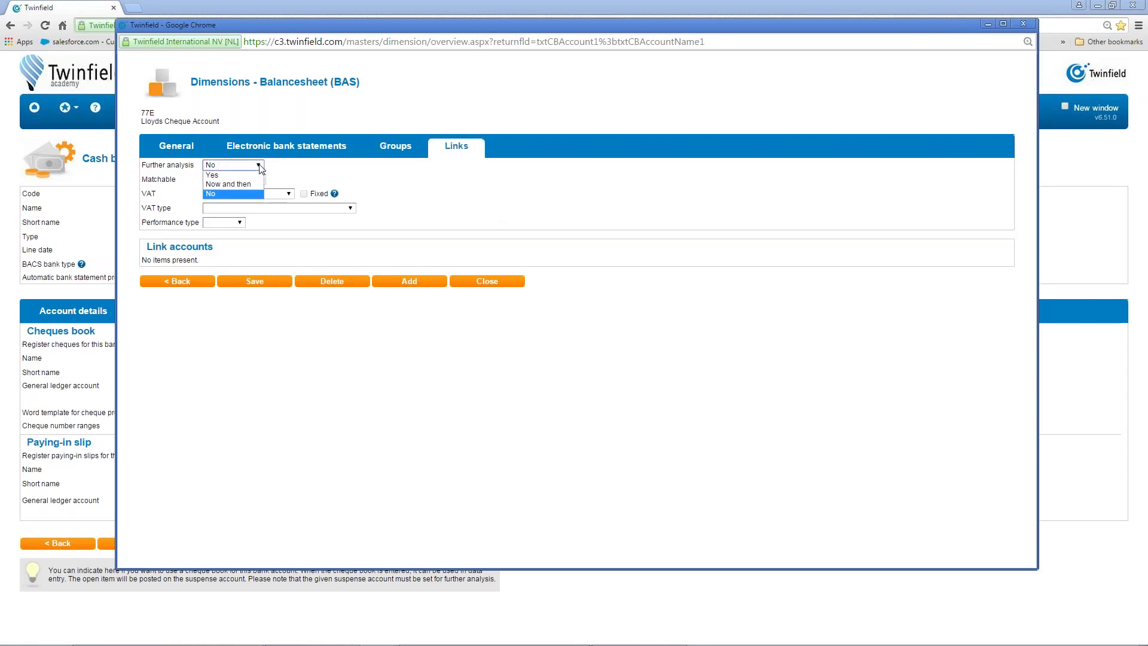
{"action": "left_click", "coordinate": [222, 176]}
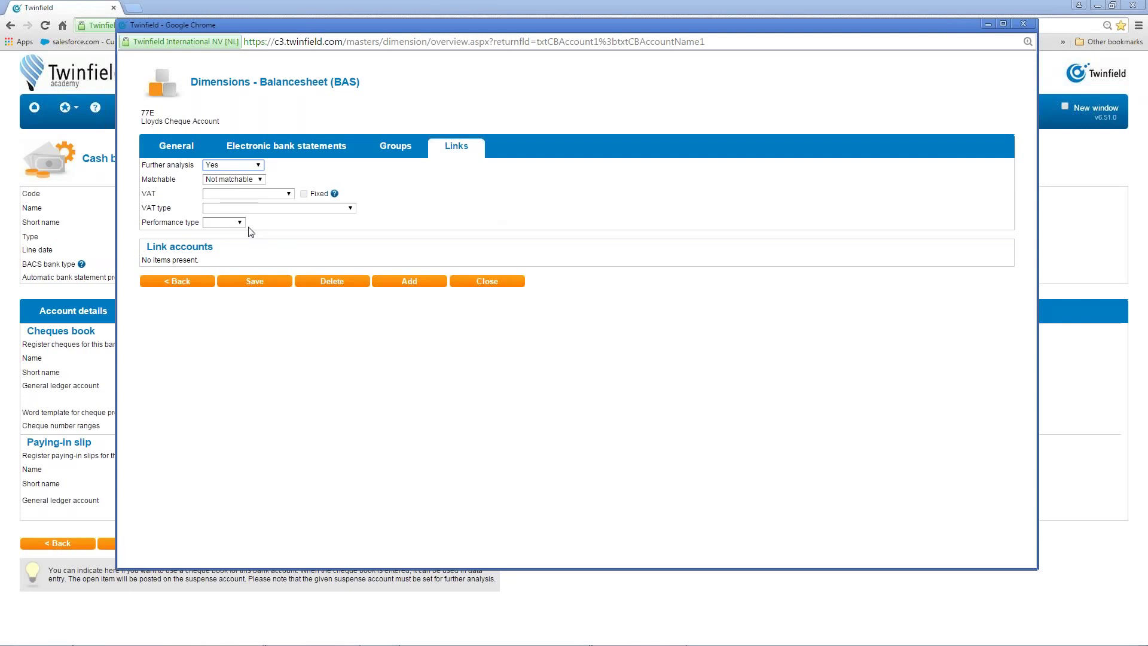
- Link the Lloyds Cheque Account to the Accounts Payable (CRD) dimension type and save it as the cheque book's ledger account
{"action": "left_click", "coordinate": [411, 282]}
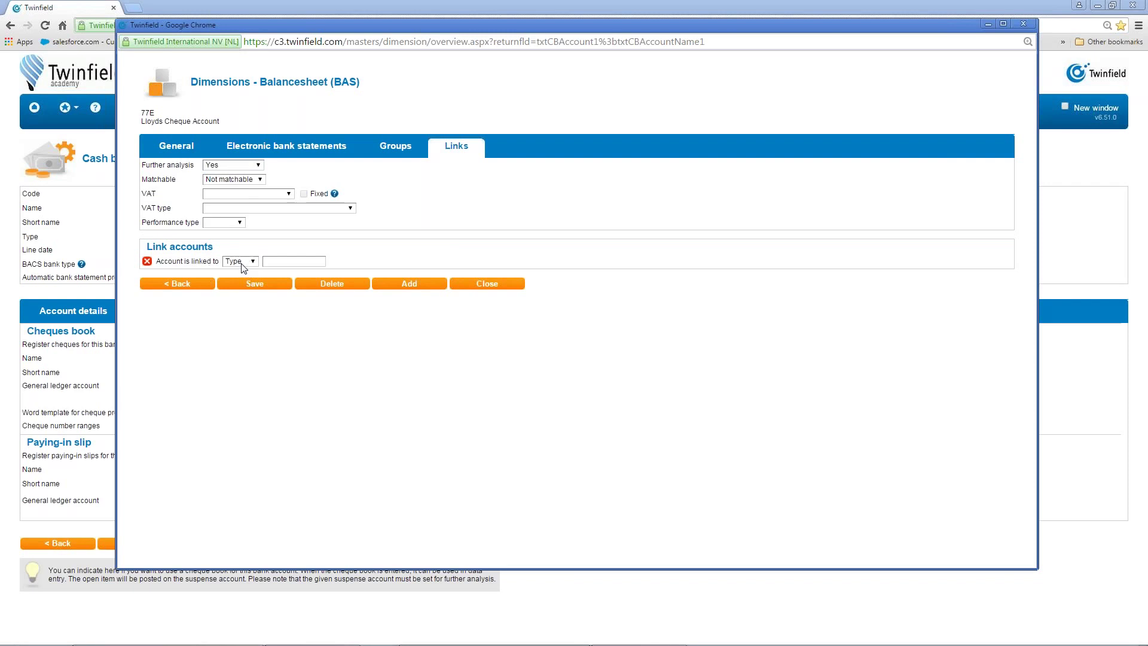
{"action": "left_click", "coordinate": [278, 261]}
{"action": "left_click", "coordinate": [277, 261]}
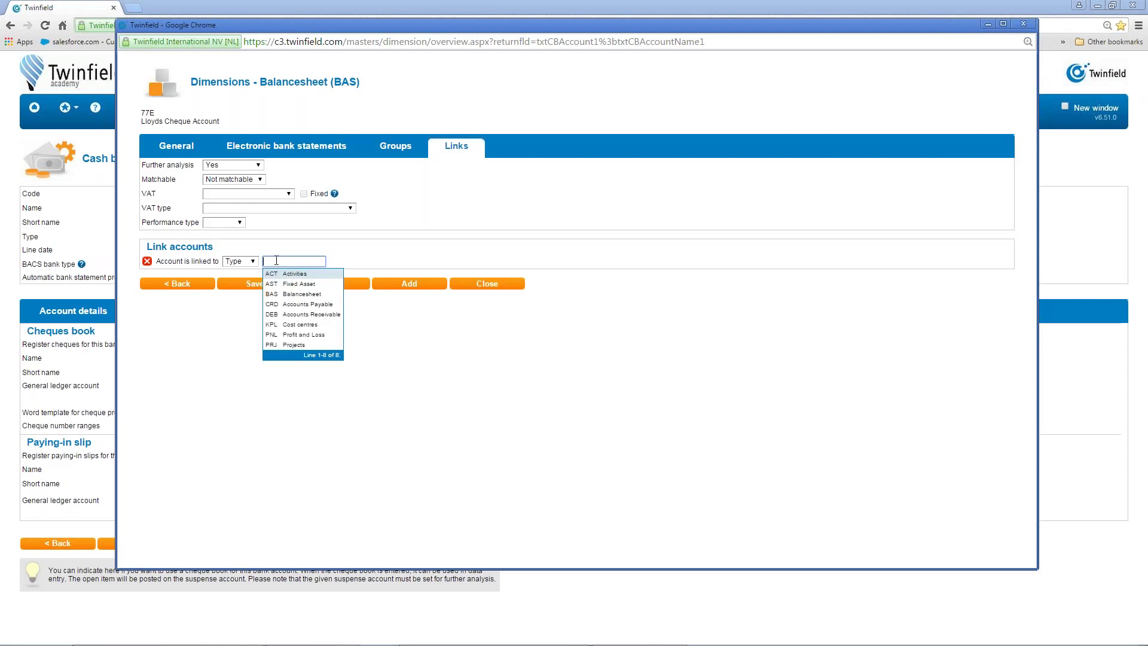
{"action": "left_click", "coordinate": [318, 308]}
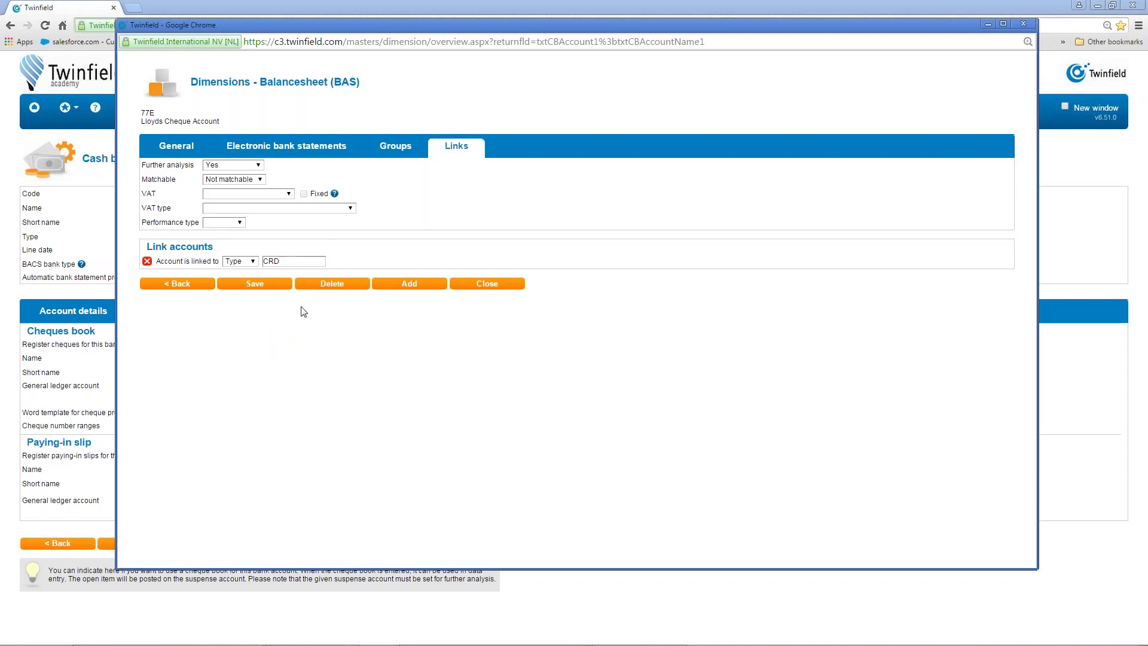
{"action": "left_click", "coordinate": [255, 284]}
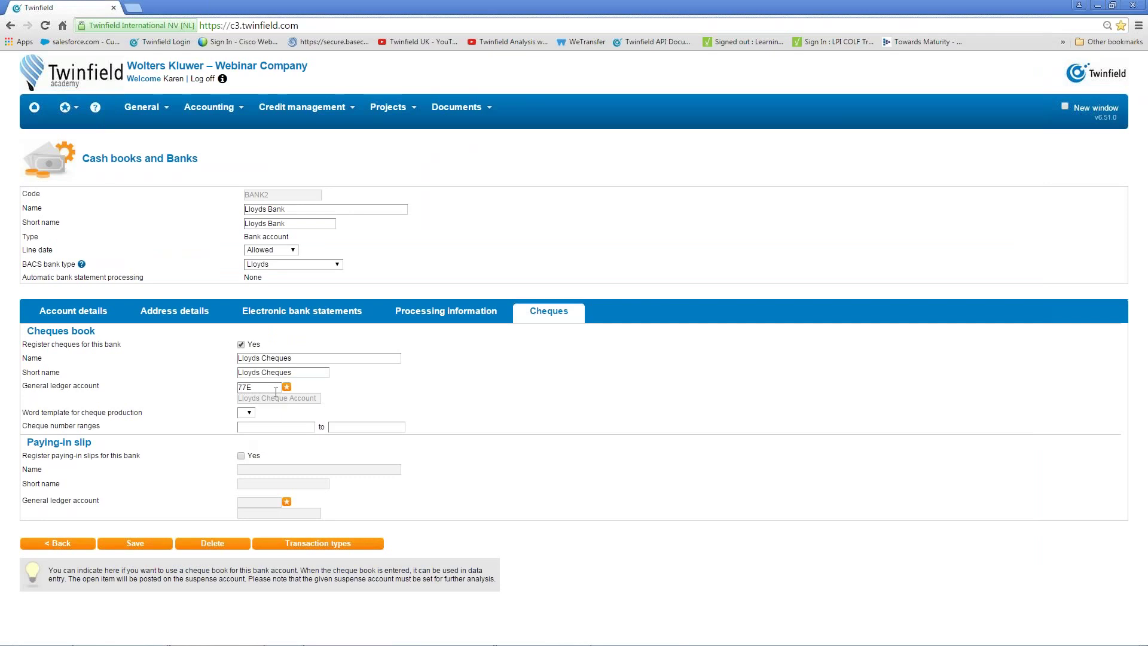
- Enter the cheque number range 100001 to 100999 for the Lloyds cheque book
{"action": "left_click", "coordinate": [267, 428]}
{"action": "type", "text": "1"}
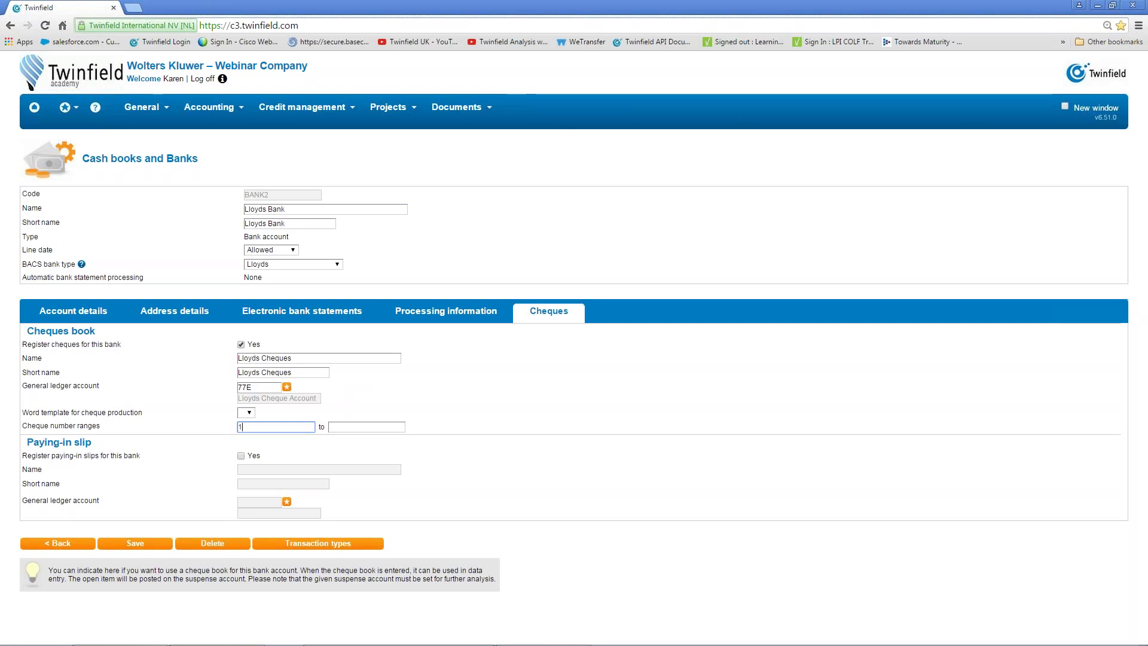
{"action": "type", "text": "0000"}
{"action": "left_click", "coordinate": [378, 427]}
{"action": "type", "text": "1"}
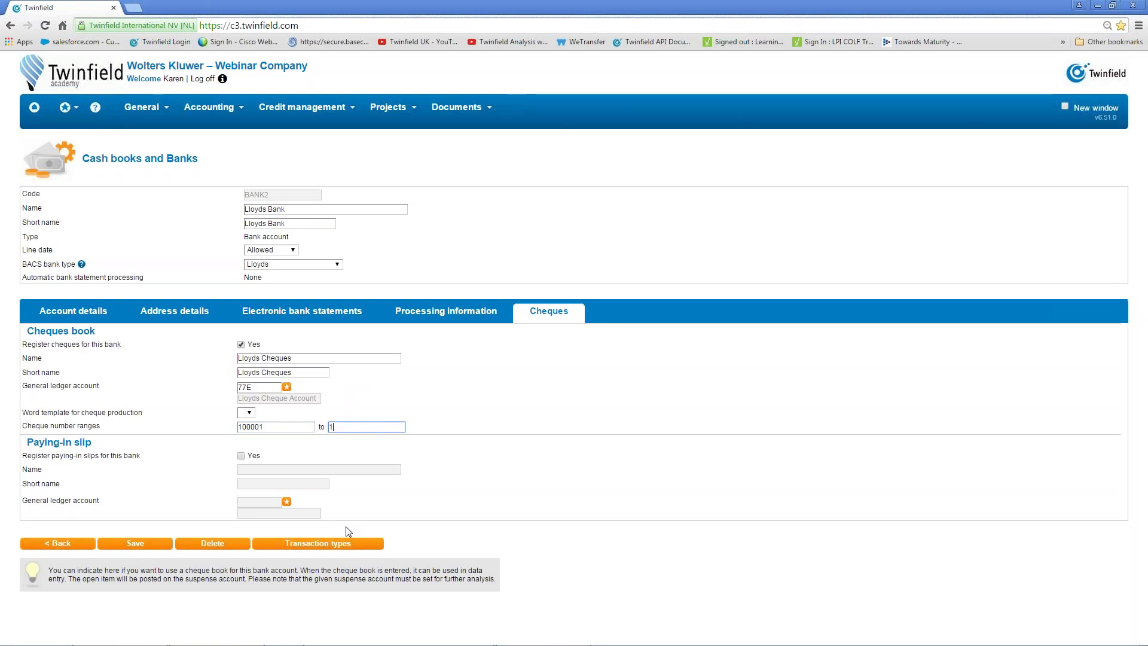
{"action": "type", "text": "00999"}
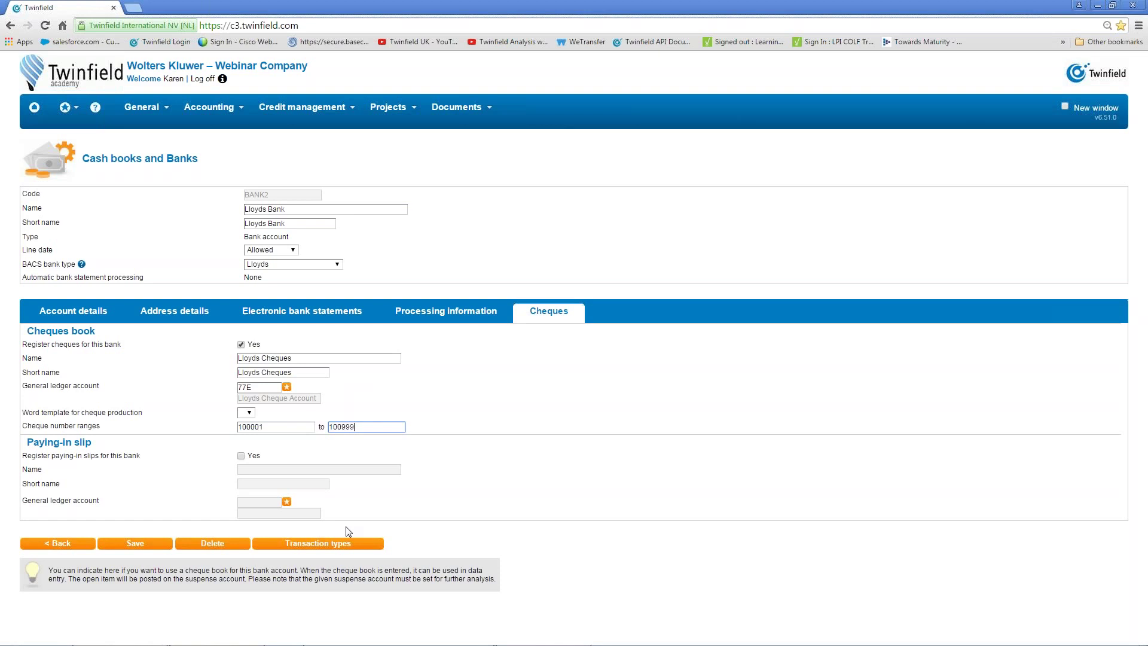
{"action": "key", "text": "Tab"}
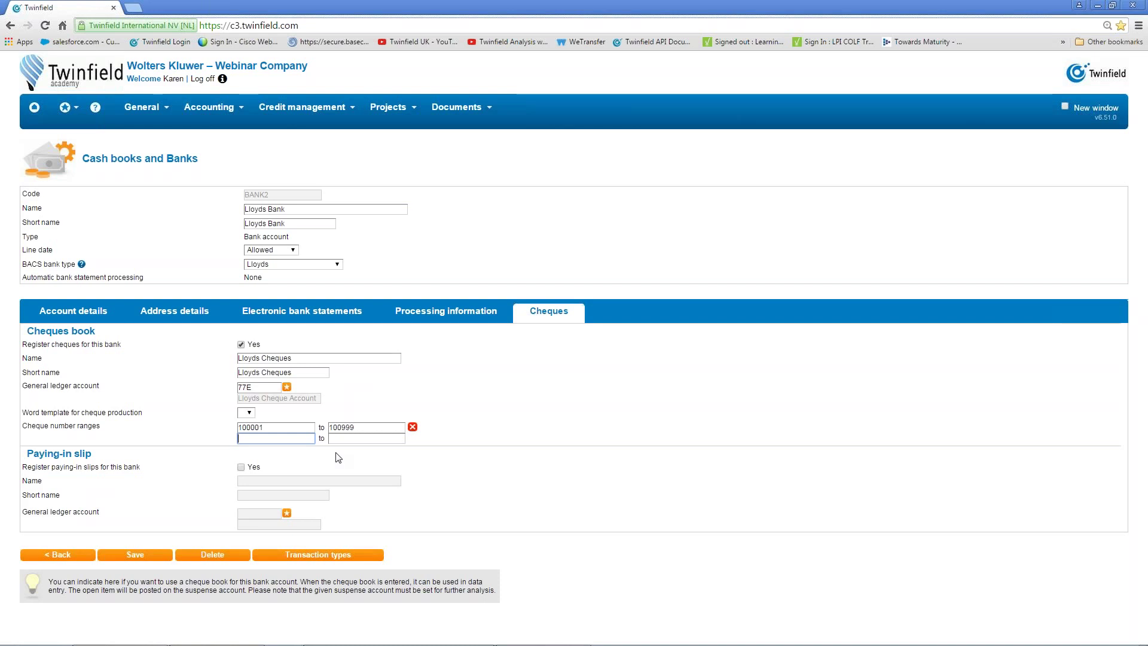
- Enable paying-in slip registration for Lloyds Bank, using "Lloyds Deposits" as both the name and the short name
{"action": "left_click", "coordinate": [241, 470]}
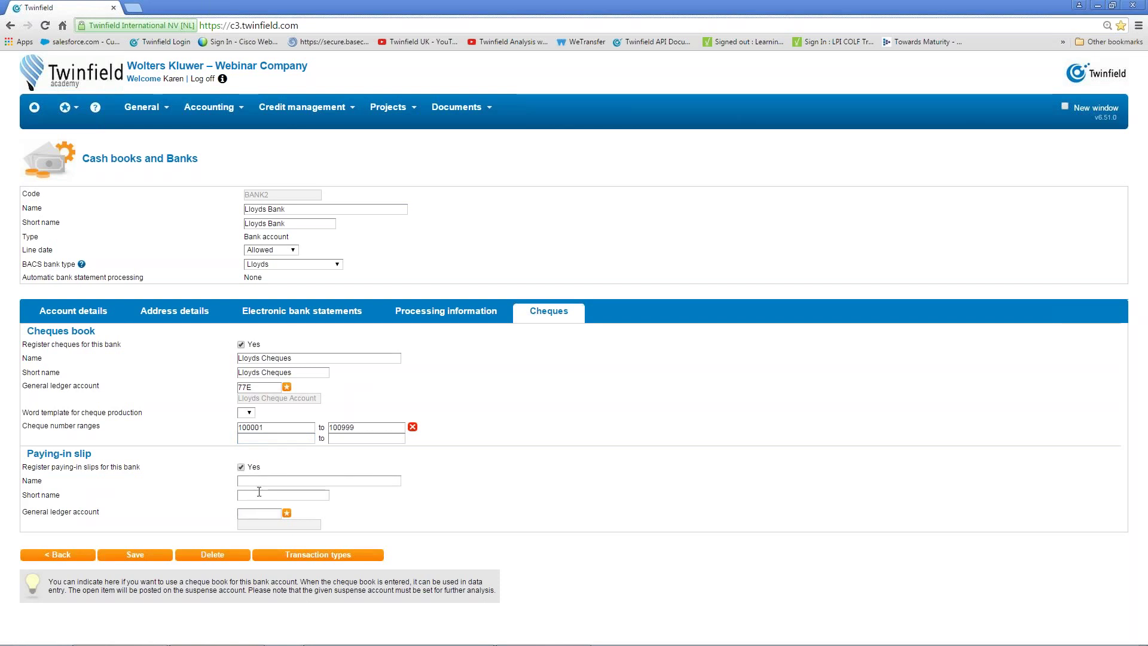
{"action": "left_click", "coordinate": [362, 484]}
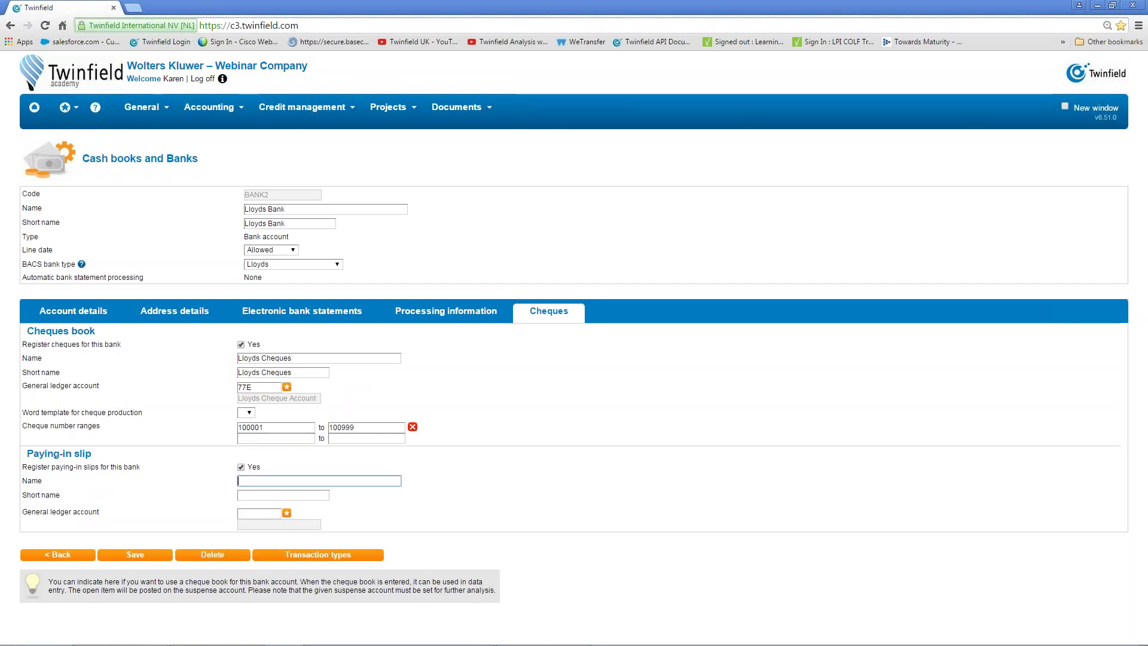
{"action": "type", "text": "Llo"}
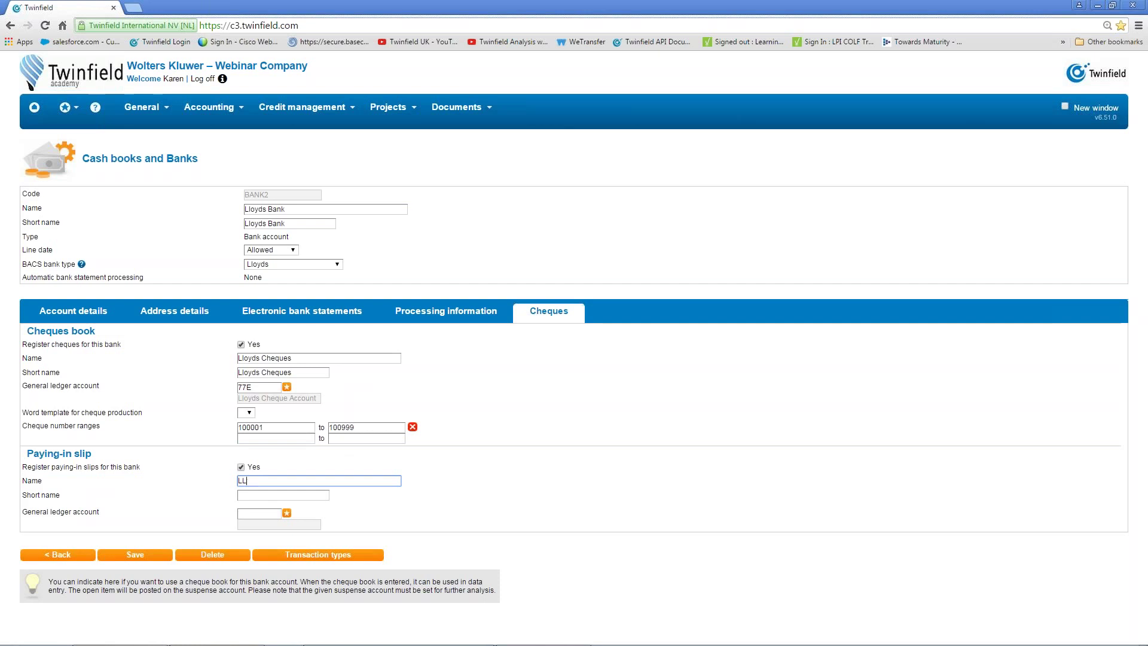
{"action": "type", "text": "y"}
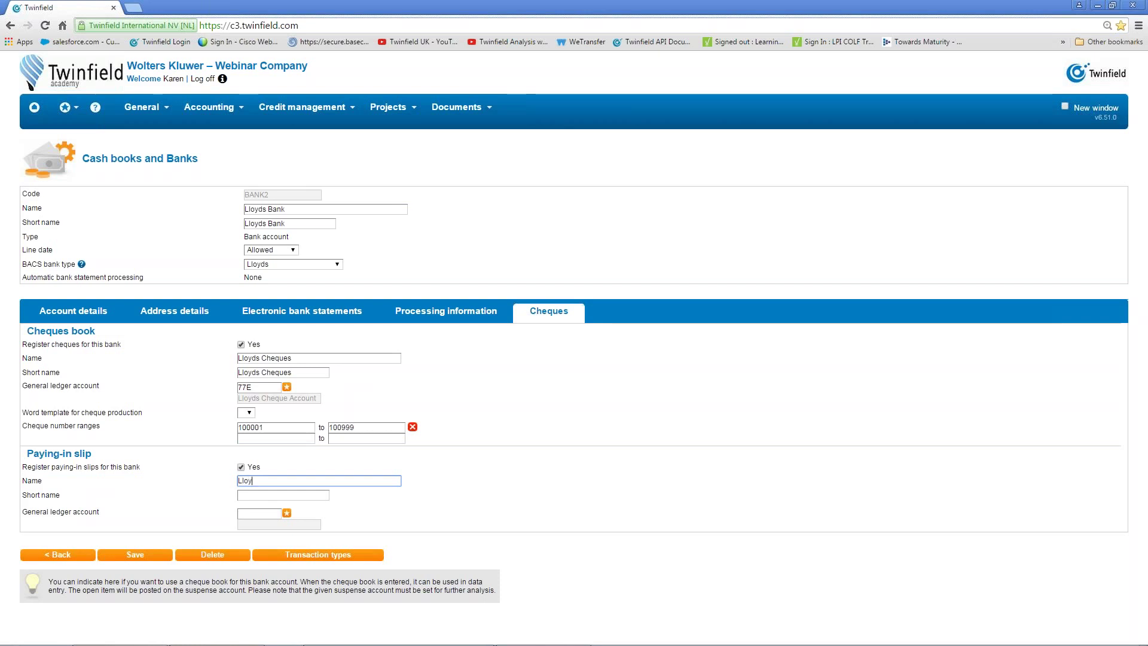
{"action": "type", "text": "ds Deposits"}
{"action": "left_click_drag", "start_coordinate": [302, 479], "coordinate": [170, 508]}
{"action": "key", "text": "ctrl+c"}
{"action": "key", "text": "Tab"}
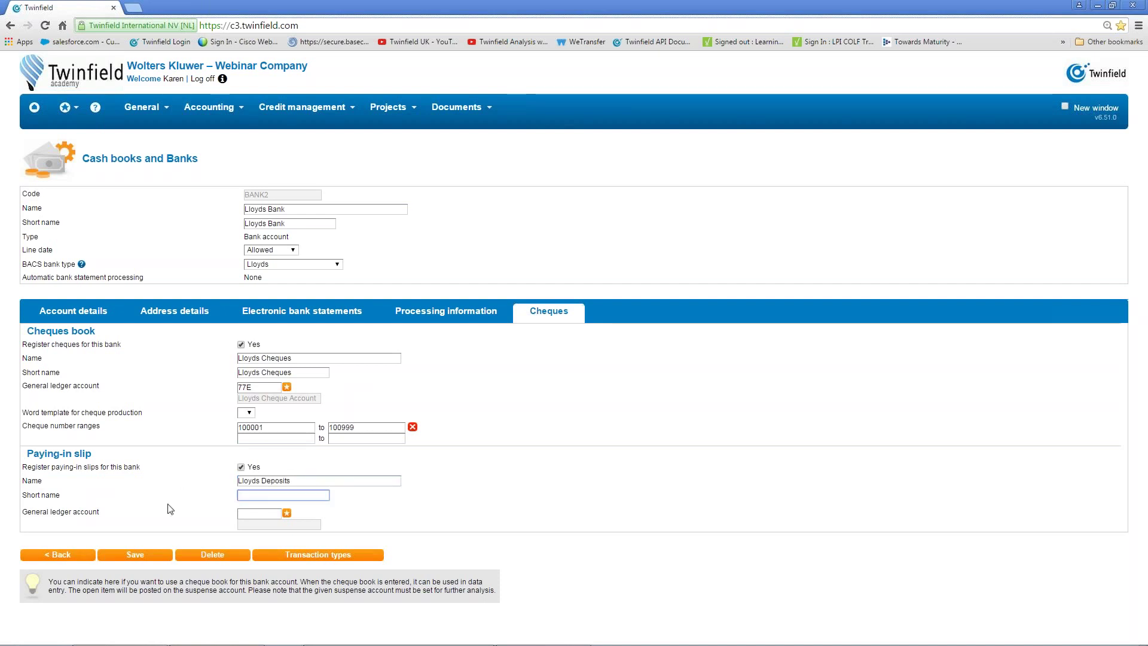
{"action": "key", "text": "ctrl+v"}
- From the paying-in slip's general ledger account, open balance sheet dimension 77F Lloyds Deposit Account by searching for "lloy"
{"action": "left_click", "coordinate": [266, 513]}
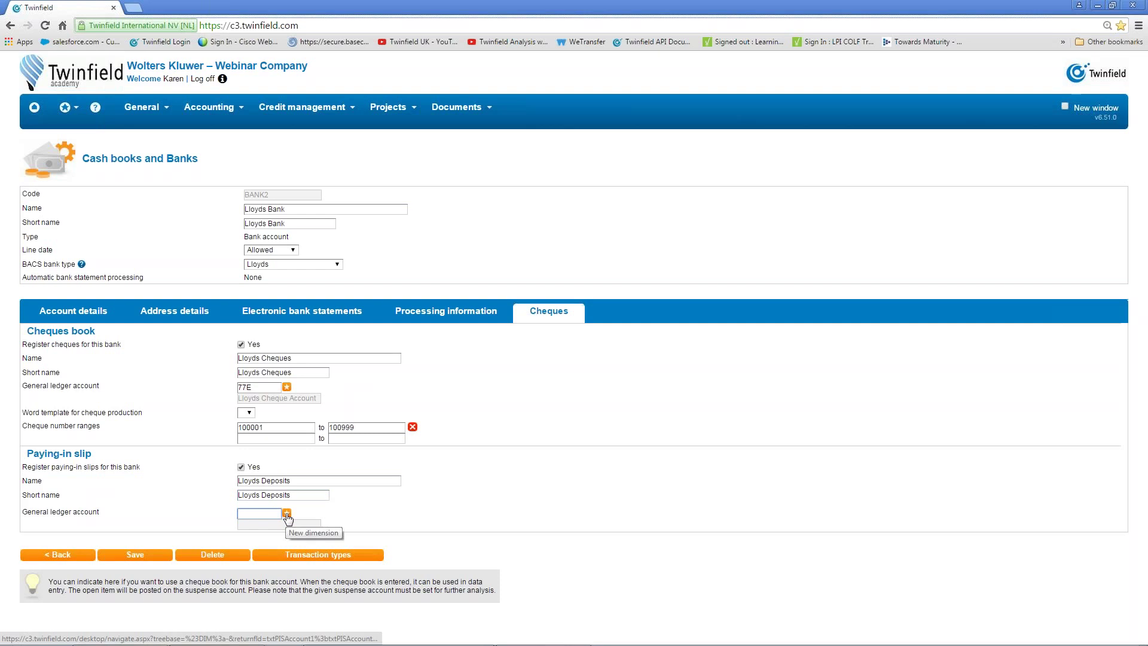
{"action": "left_click", "coordinate": [287, 514]}
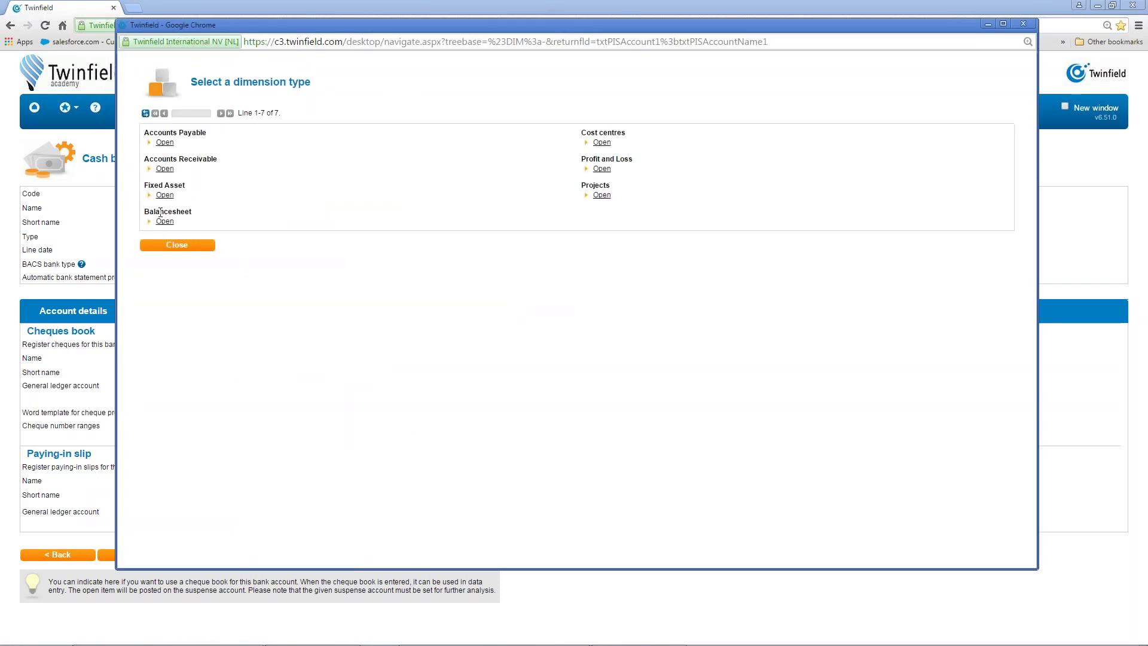
{"action": "left_click", "coordinate": [164, 221]}
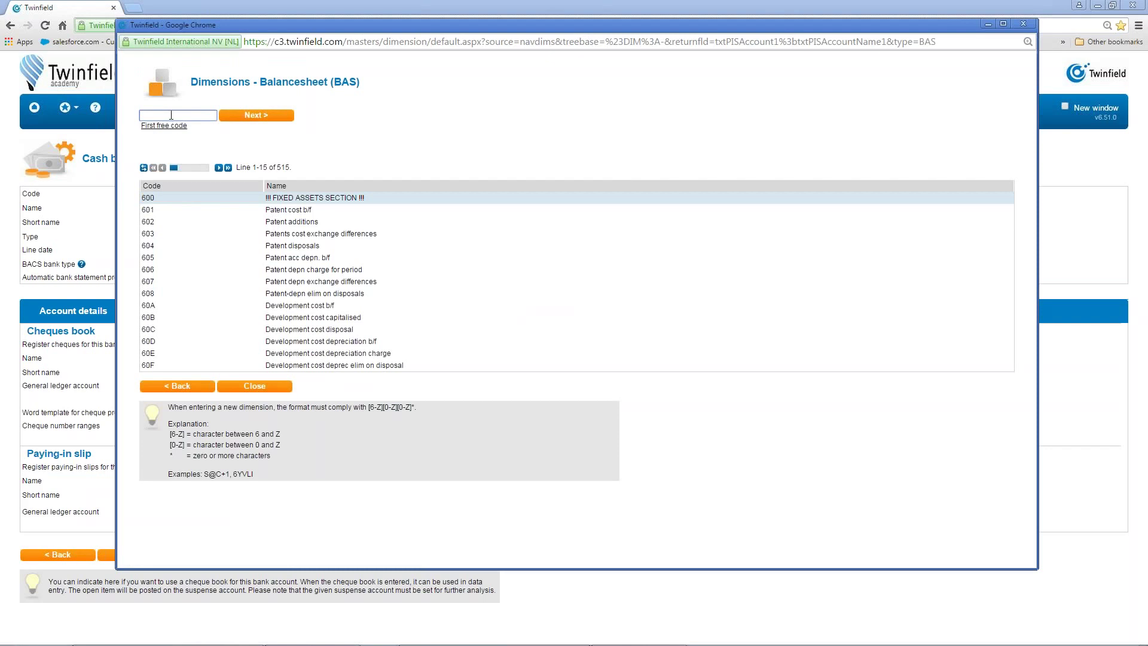
{"action": "type", "text": "1"}
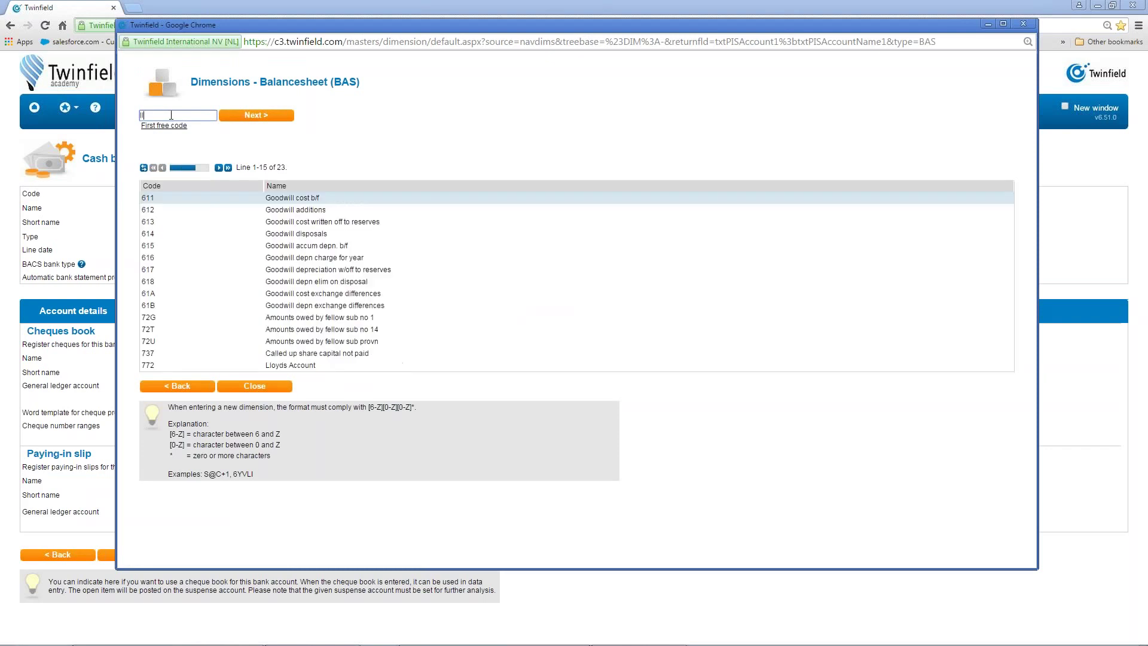
{"action": "type", "text": "loy"}
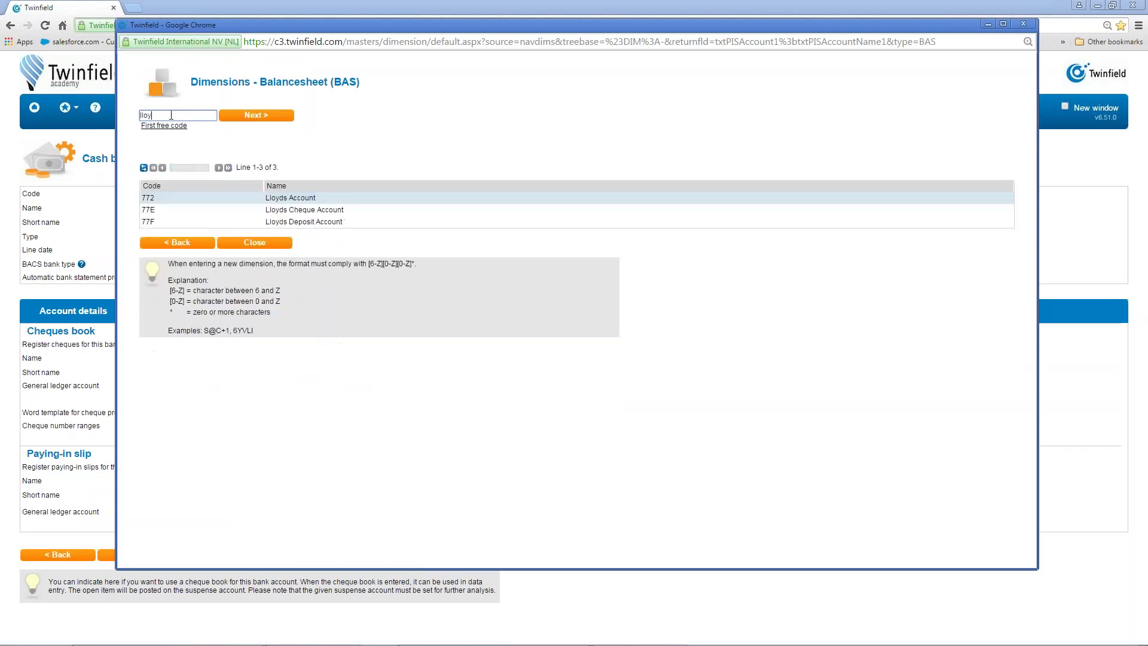
{"action": "left_click", "coordinate": [300, 223]}
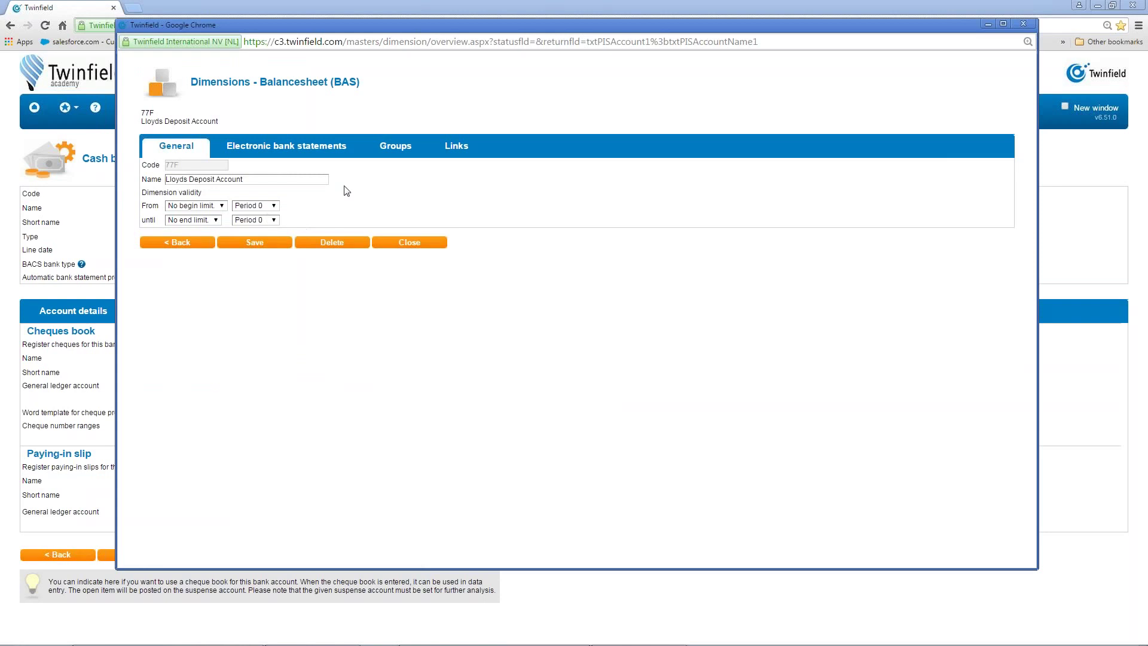
- Make the Lloyds Deposit Account matchable in its link settings and save it as the paying-in slip's ledger account in the Lloyds Bank setup
{"action": "left_click", "coordinate": [455, 149]}
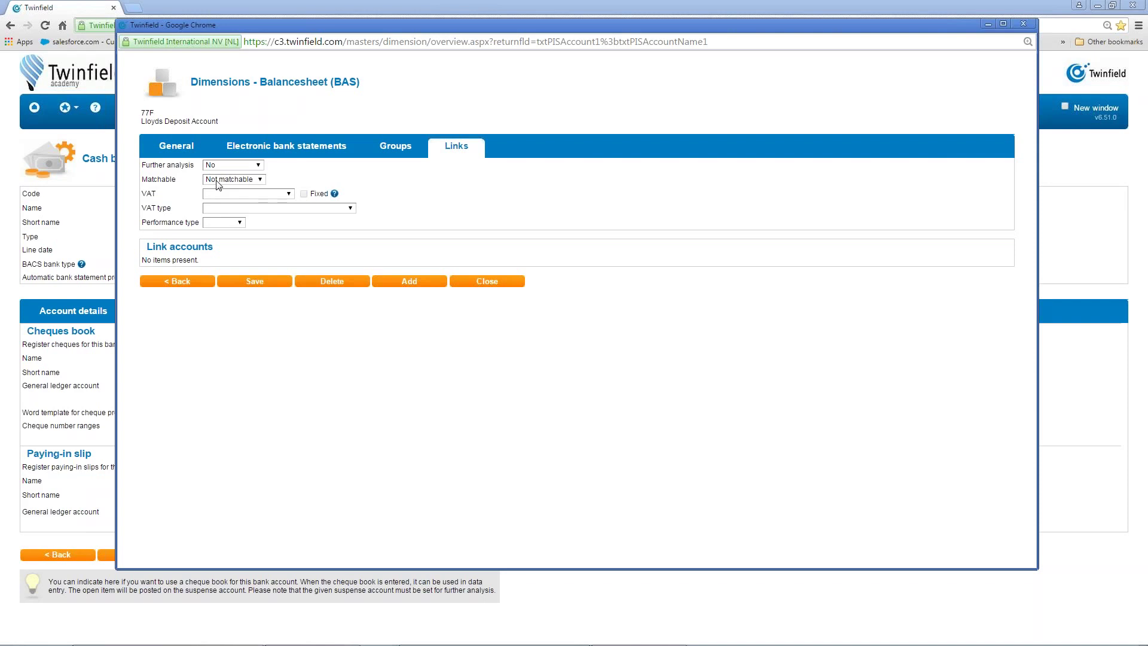
{"action": "left_click", "coordinate": [260, 179]}
{"action": "left_click", "coordinate": [261, 196]}
{"action": "left_click", "coordinate": [255, 286]}
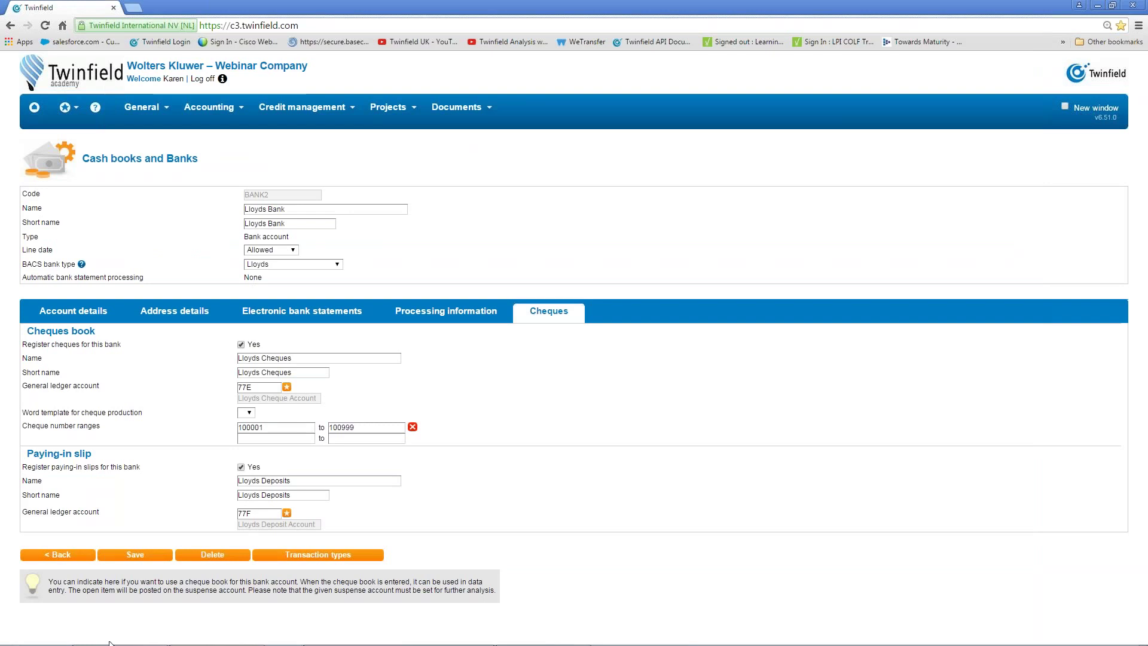
{"action": "left_click", "coordinate": [137, 556]}
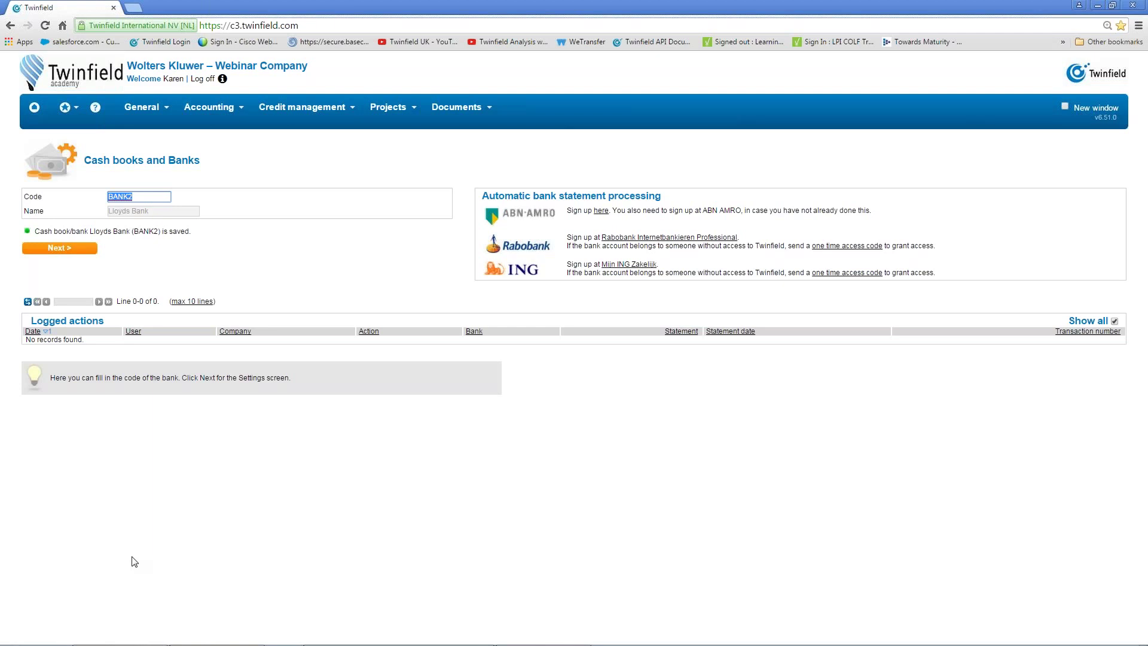
- Allow multiple control accounts for accounts receivable/payable in the company settings and save them, returning to the desktop
{"action": "left_click", "coordinate": [142, 108]}
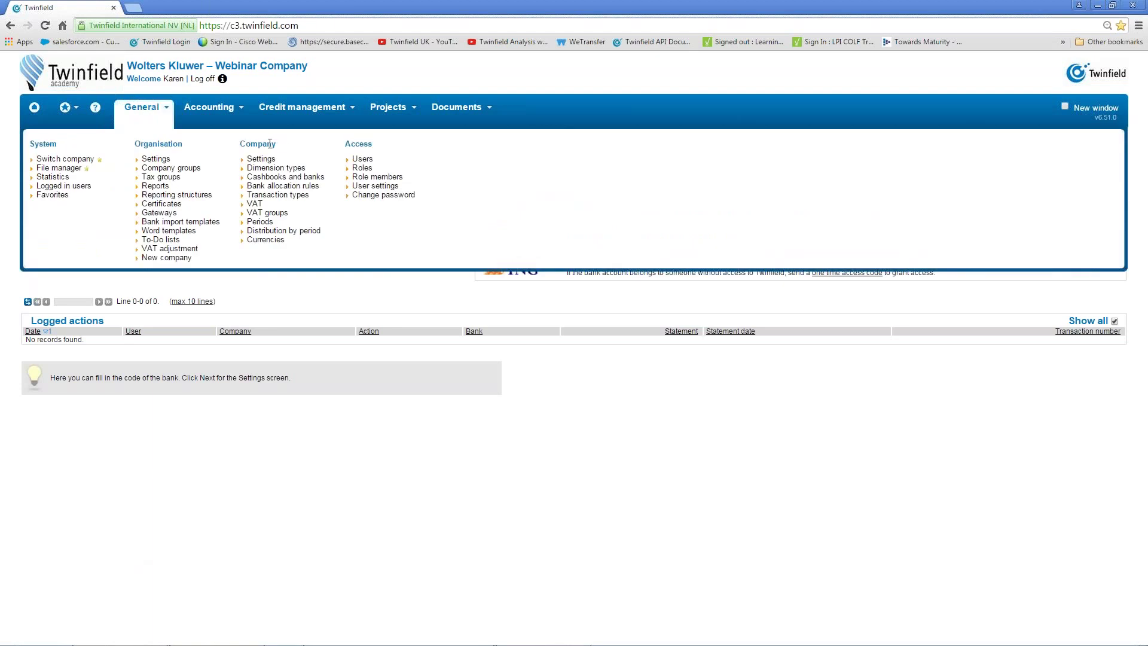
{"action": "left_click", "coordinate": [267, 163]}
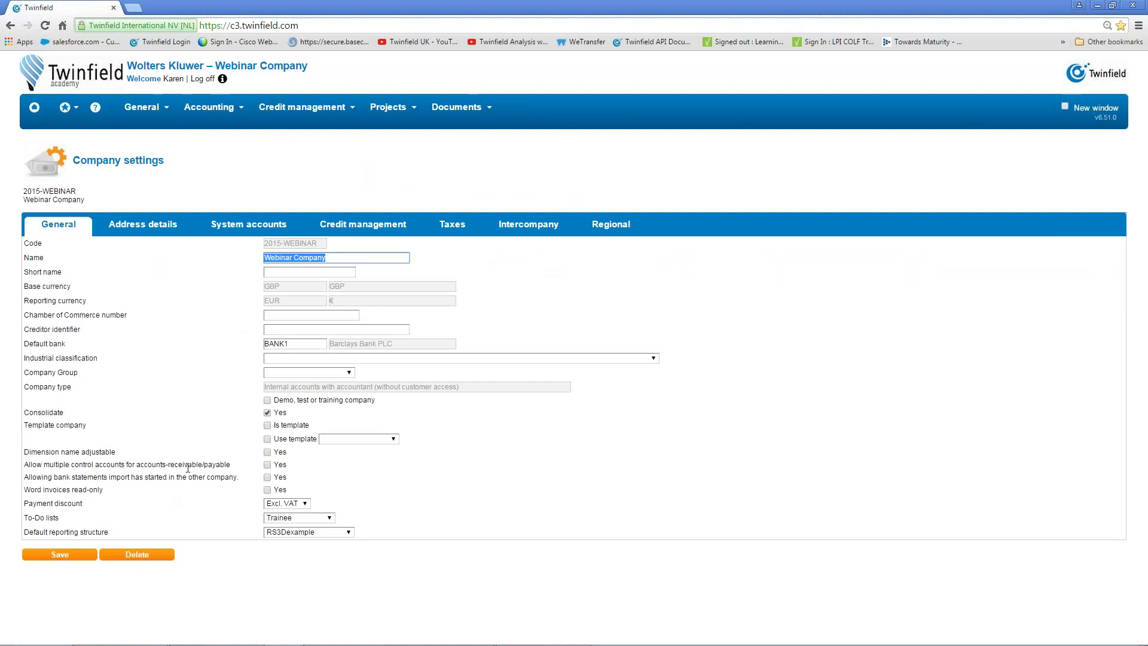
{"action": "left_click", "coordinate": [267, 465]}
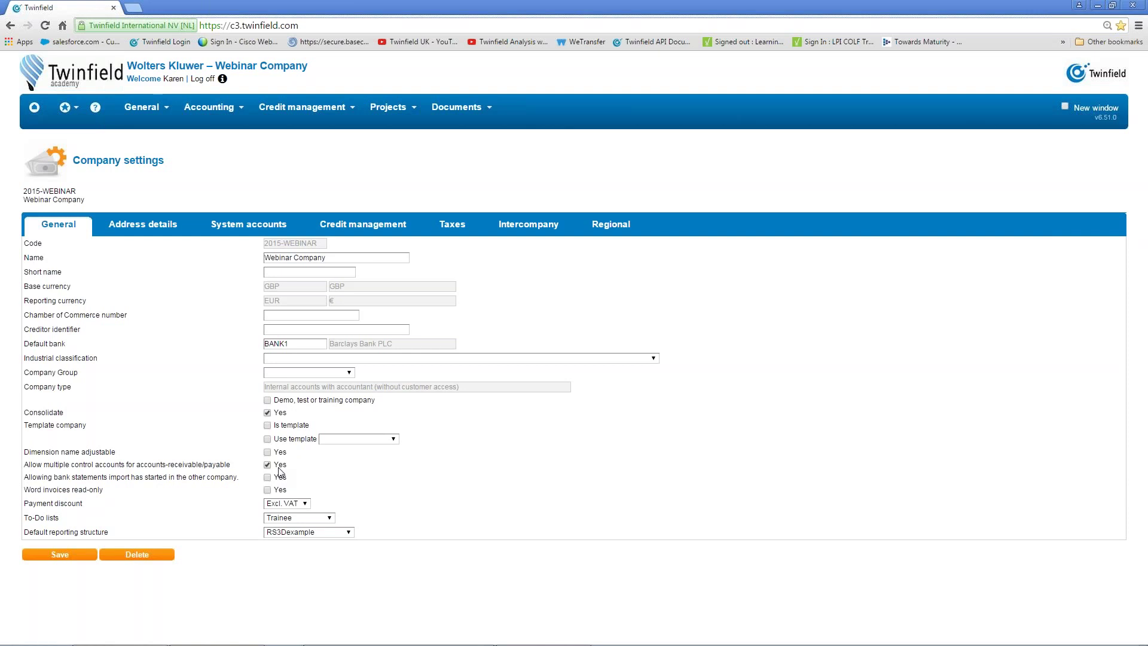
{"action": "left_click", "coordinate": [58, 555]}
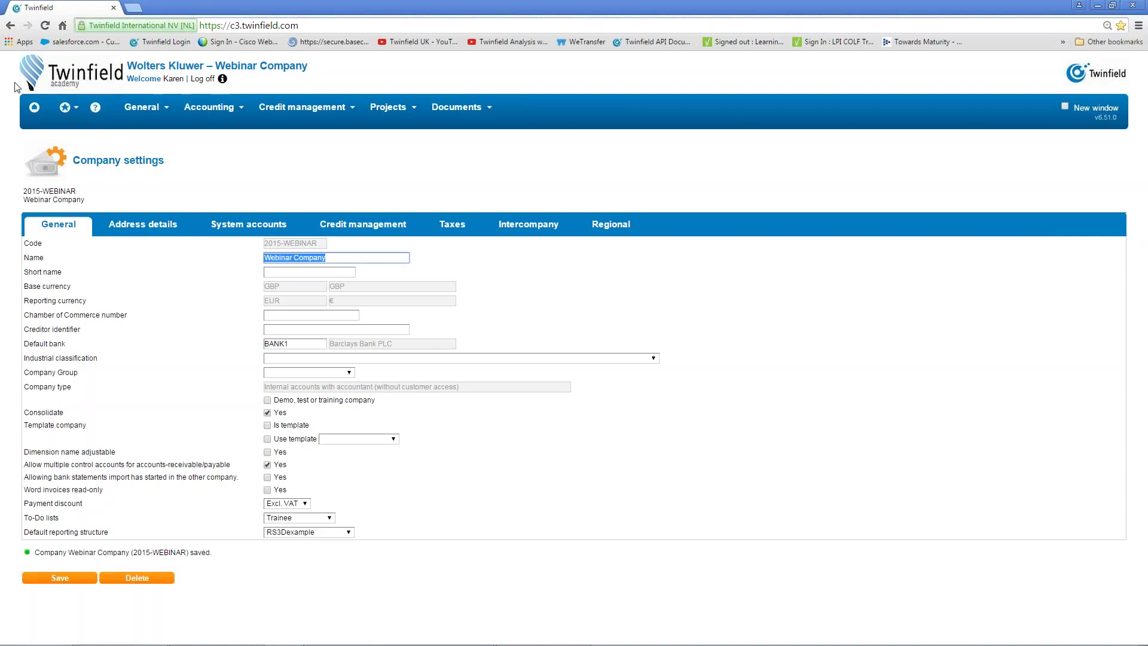
{"action": "left_click", "coordinate": [35, 107]}
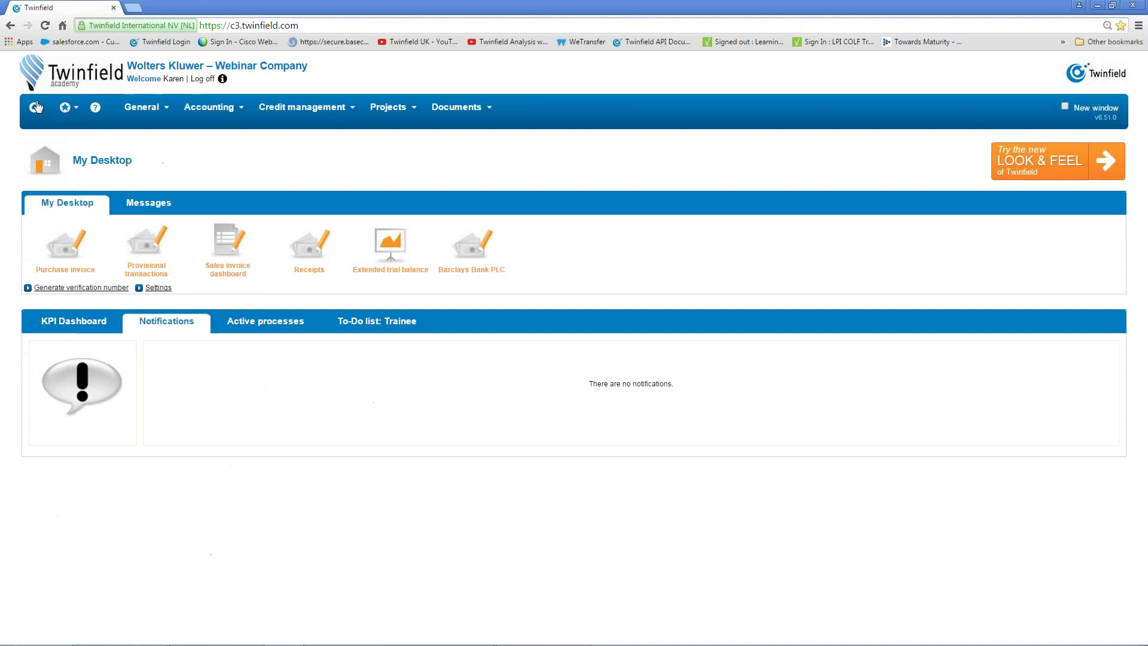
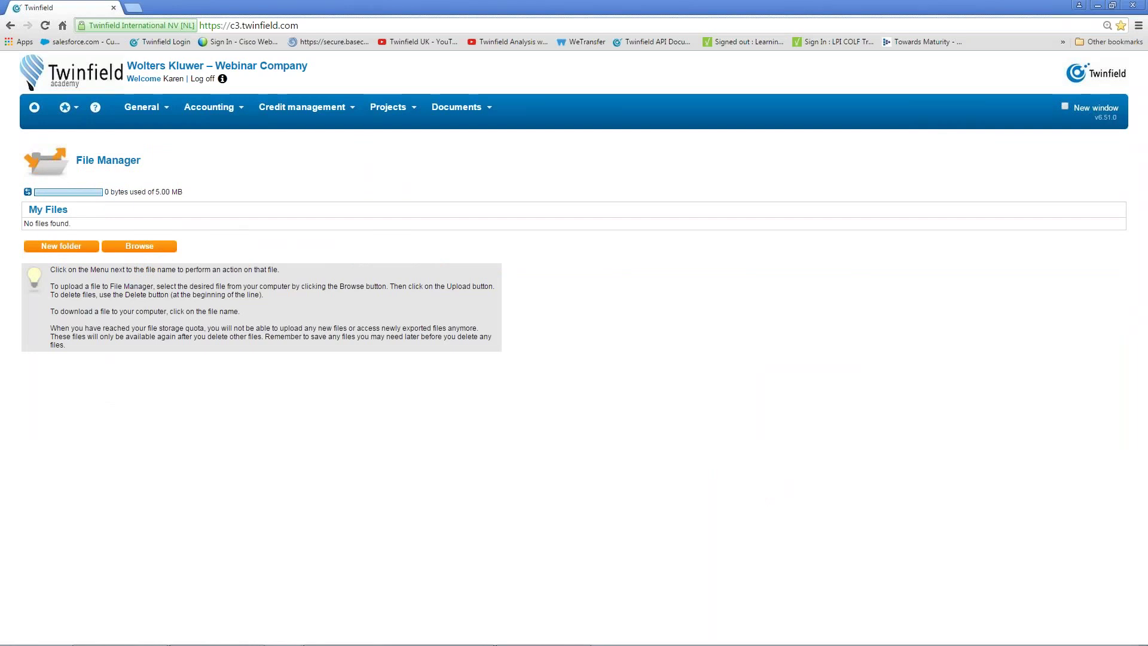
- Upload the file Webinar Multi Import.xls from the Webinar folder to the File Manager
{"action": "left_click", "coordinate": [127, 247]}
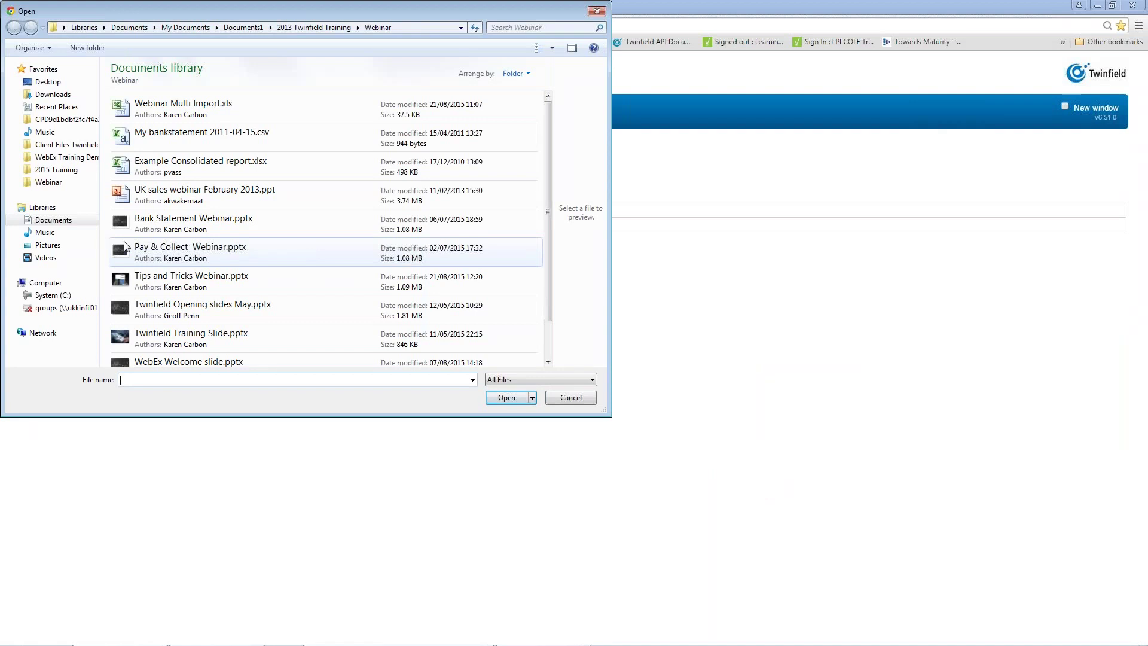
{"action": "left_click", "coordinate": [169, 113]}
{"action": "double_click", "coordinate": [170, 113]}
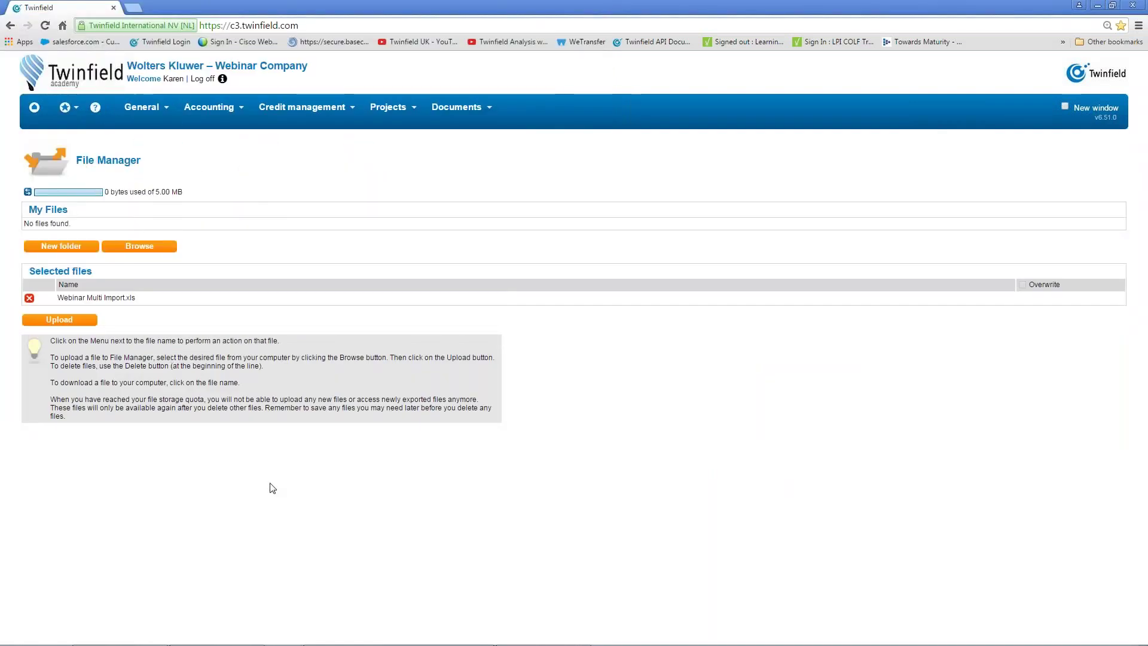
{"action": "left_click", "coordinate": [47, 322]}
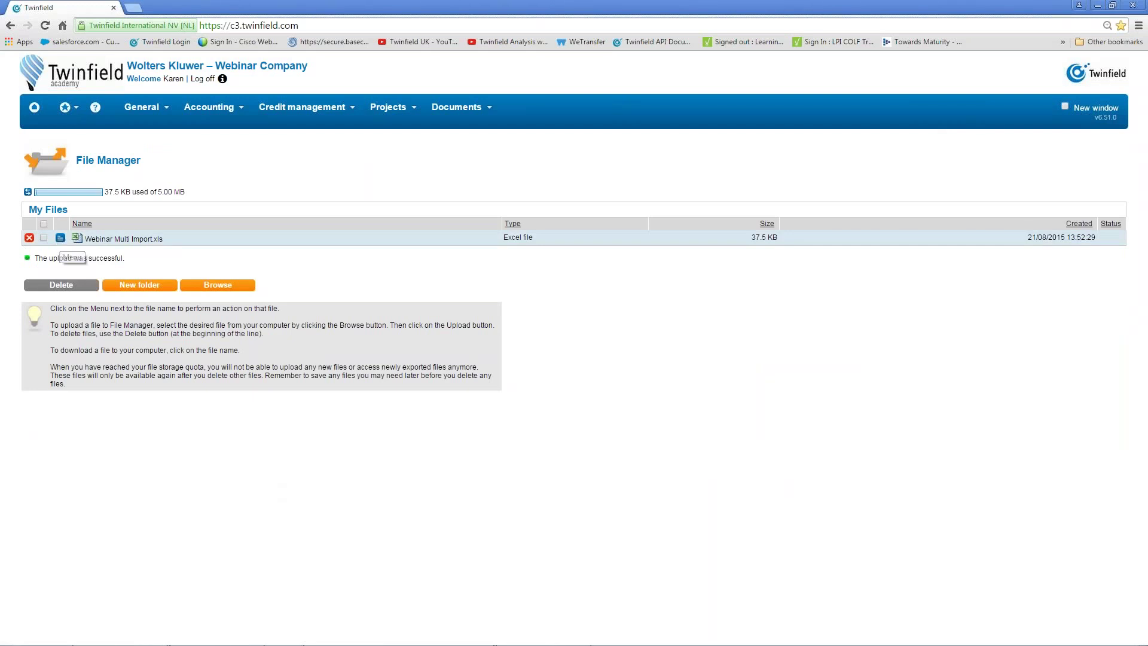
- Import the Sales Transactions August sheet of Webinar Multi Import.xls with the Purchase/sales transactions template and refresh the file list
{"action": "left_click", "coordinate": [60, 239]}
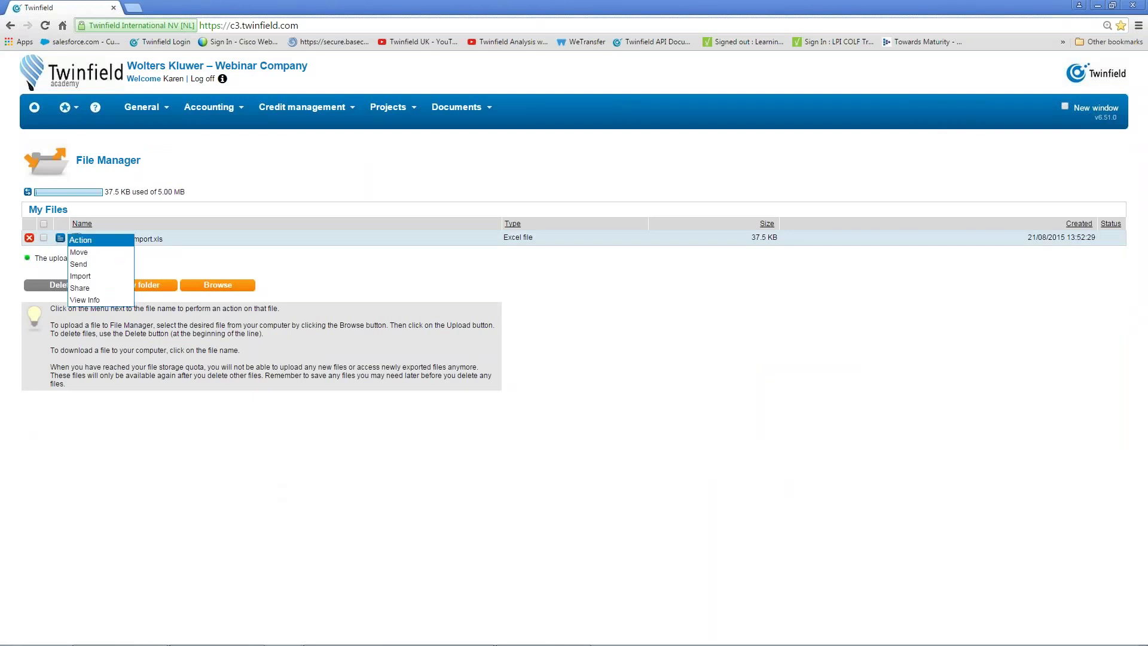
{"action": "left_click", "coordinate": [78, 276]}
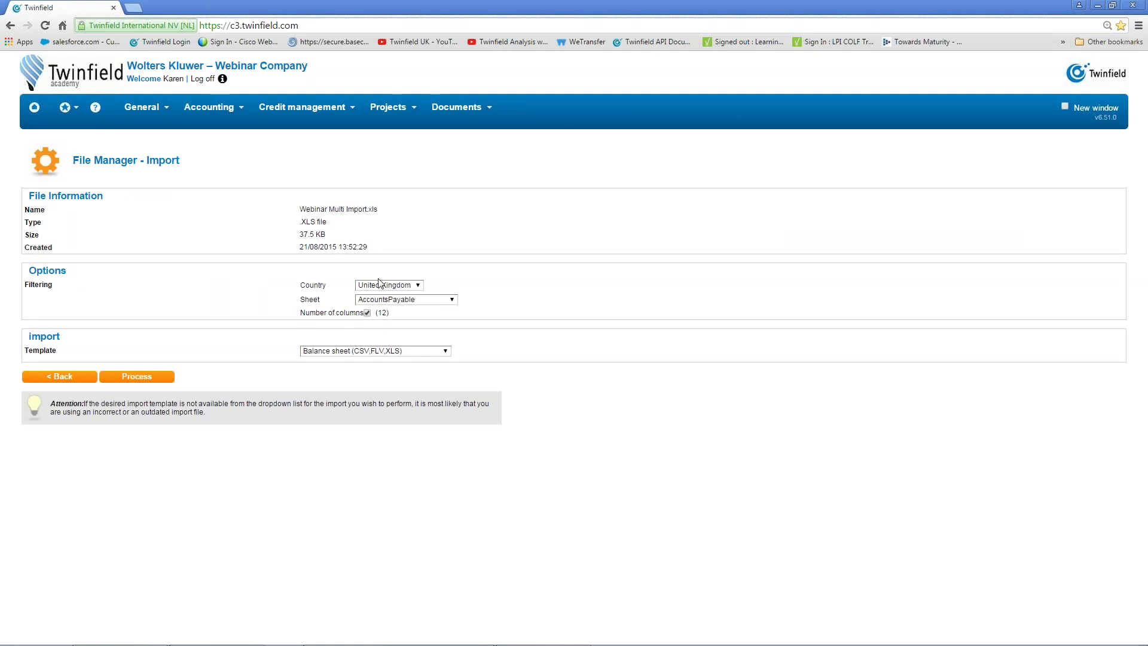
{"action": "key", "text": "ctrl"}
{"action": "left_click", "coordinate": [451, 301]}
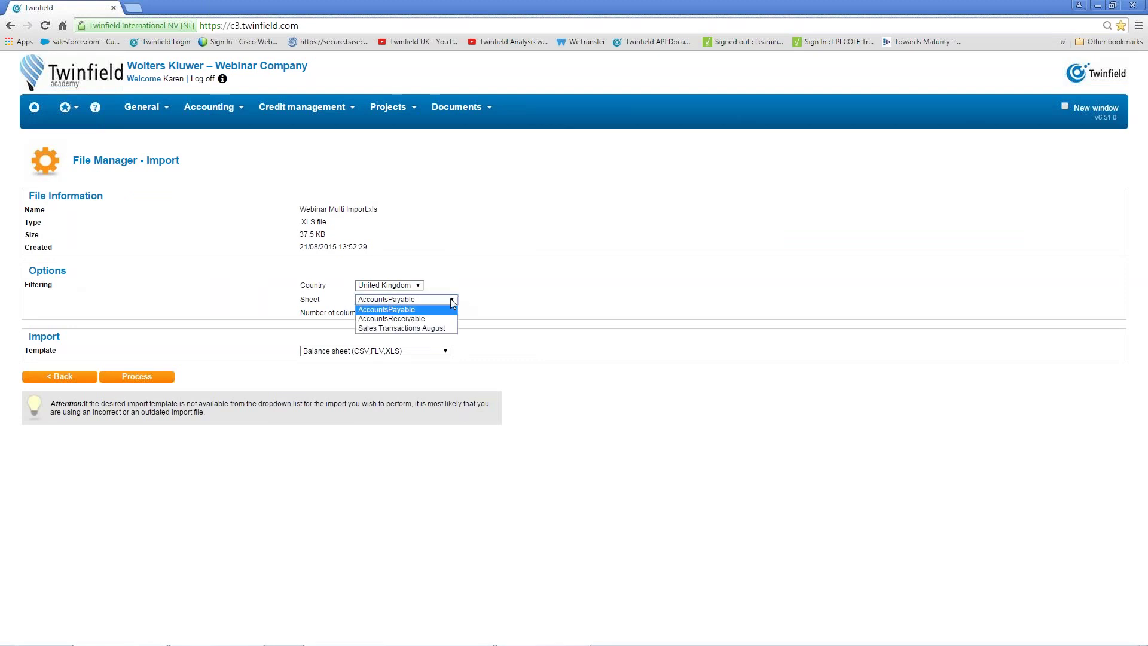
{"action": "left_click", "coordinate": [410, 329]}
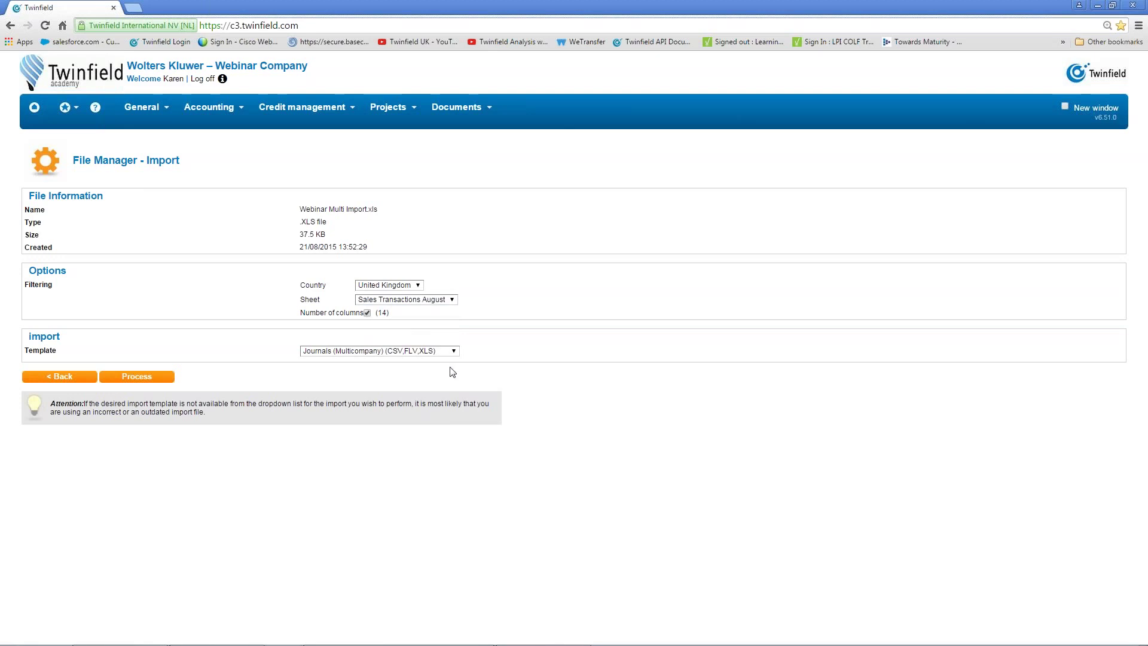
{"action": "left_click", "coordinate": [454, 352]}
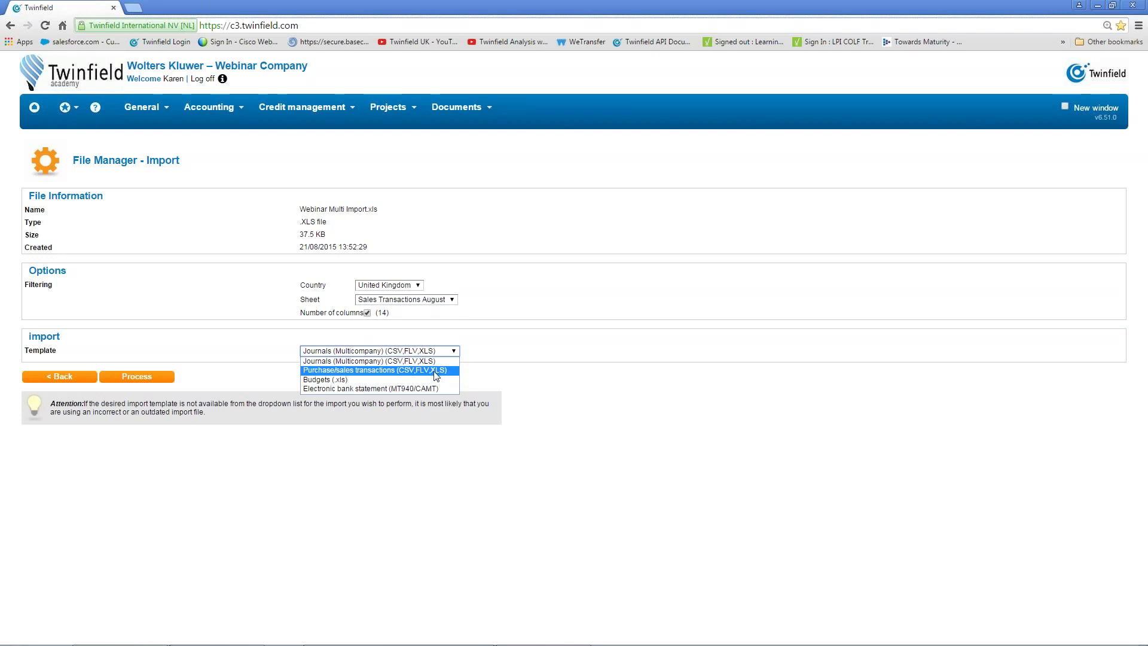
{"action": "left_click", "coordinate": [435, 371]}
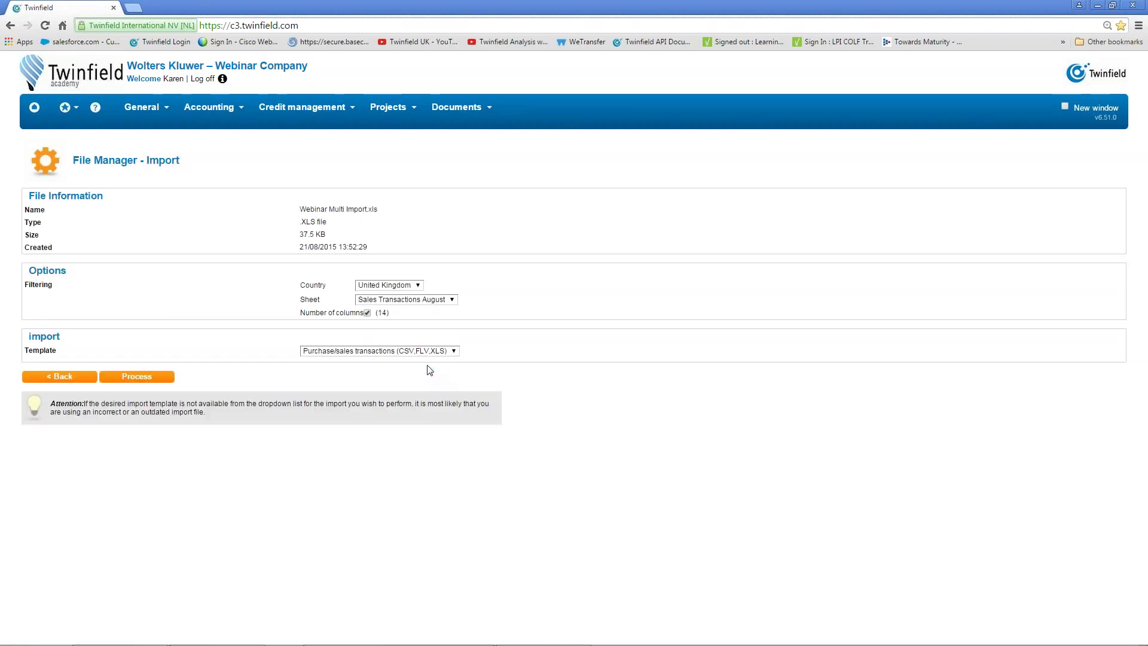
{"action": "left_click", "coordinate": [148, 380]}
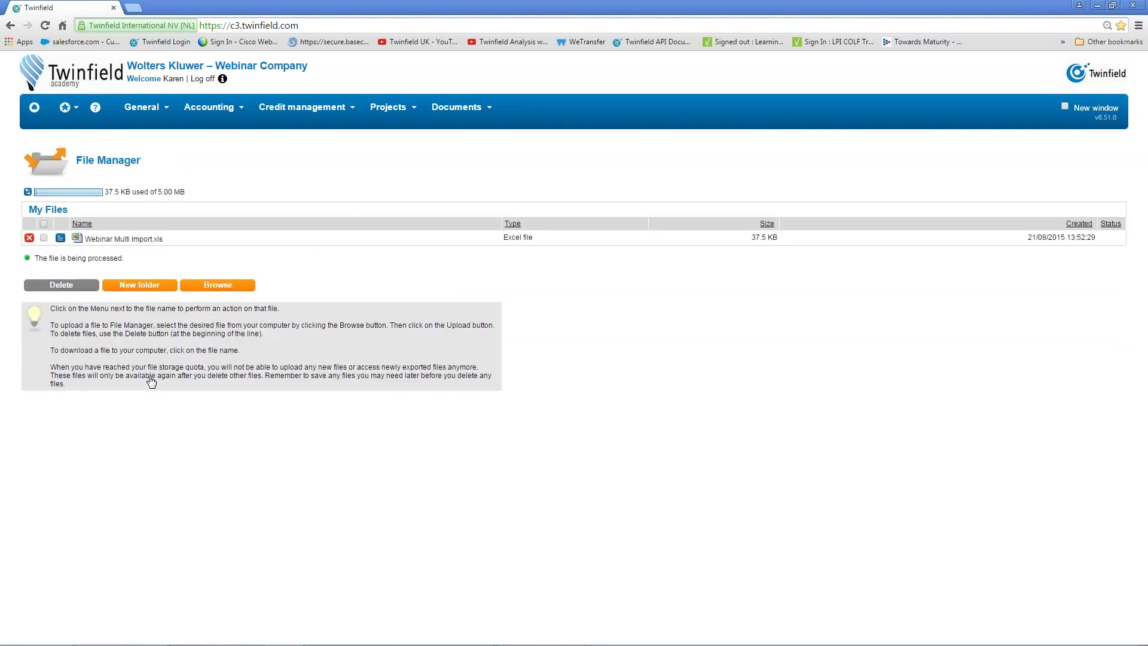
{"action": "left_click", "coordinate": [27, 194]}
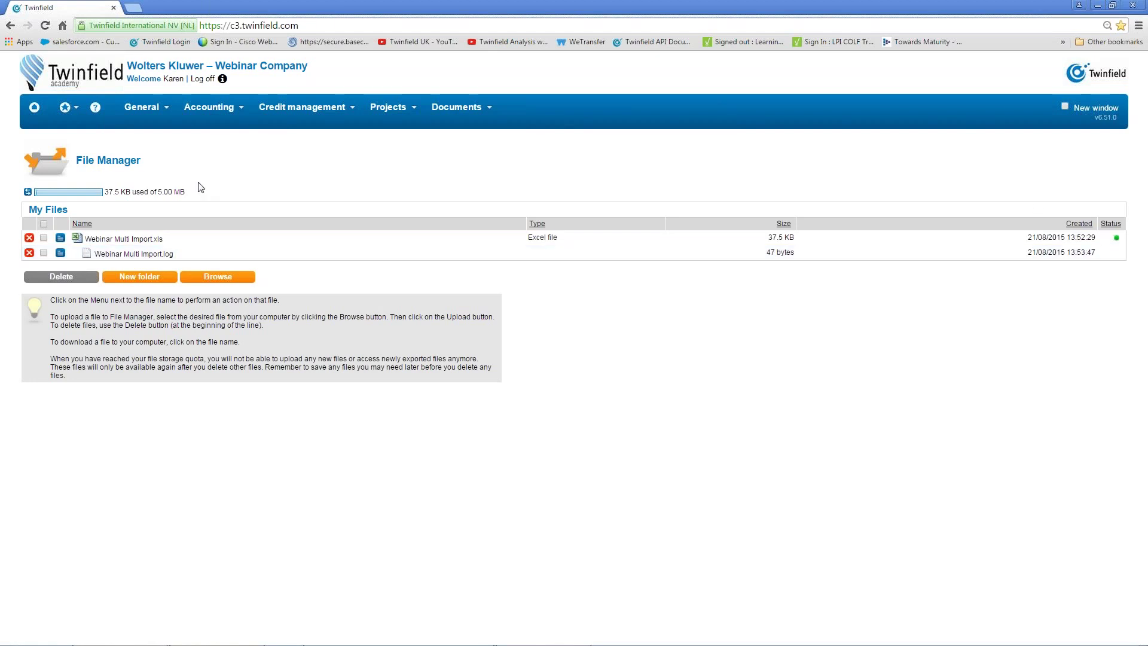
- Open the provisional sales invoices and page through to the last lines of the list
{"action": "left_click", "coordinate": [198, 114]}
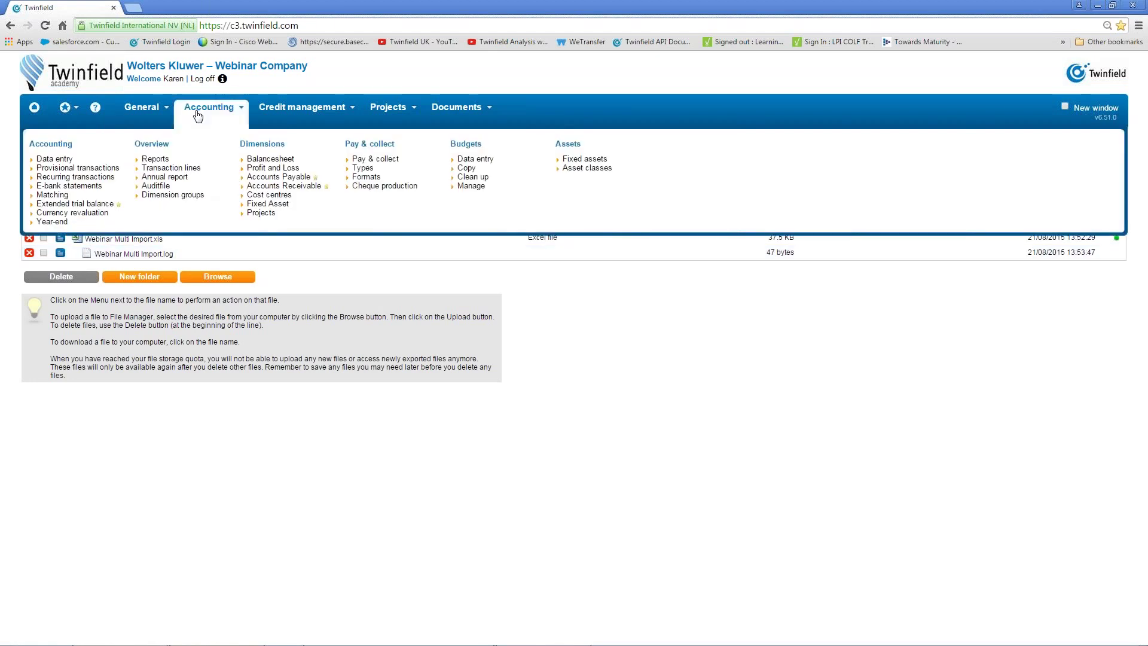
{"action": "left_click", "coordinate": [58, 168]}
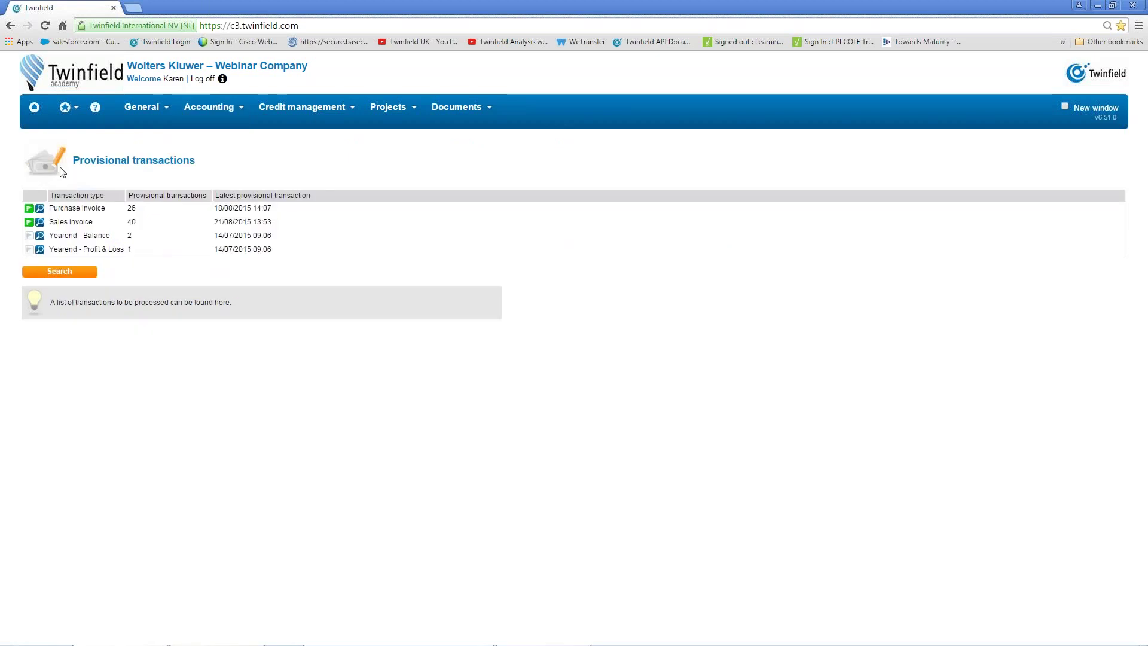
{"action": "left_click", "coordinate": [95, 225]}
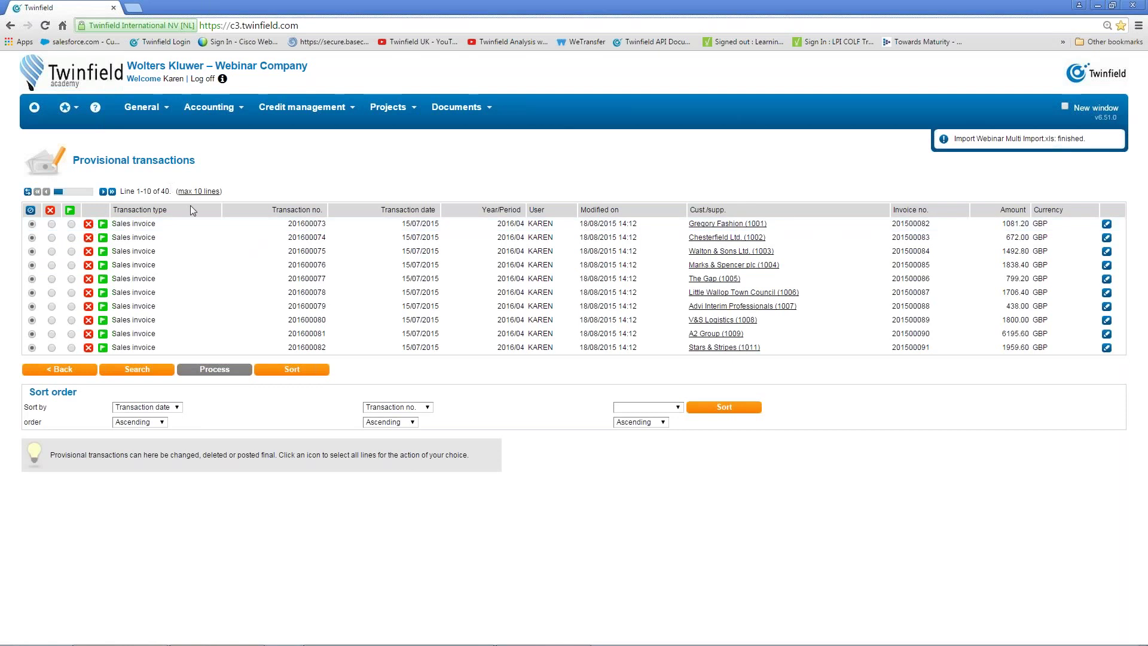
{"action": "left_click", "coordinate": [103, 193]}
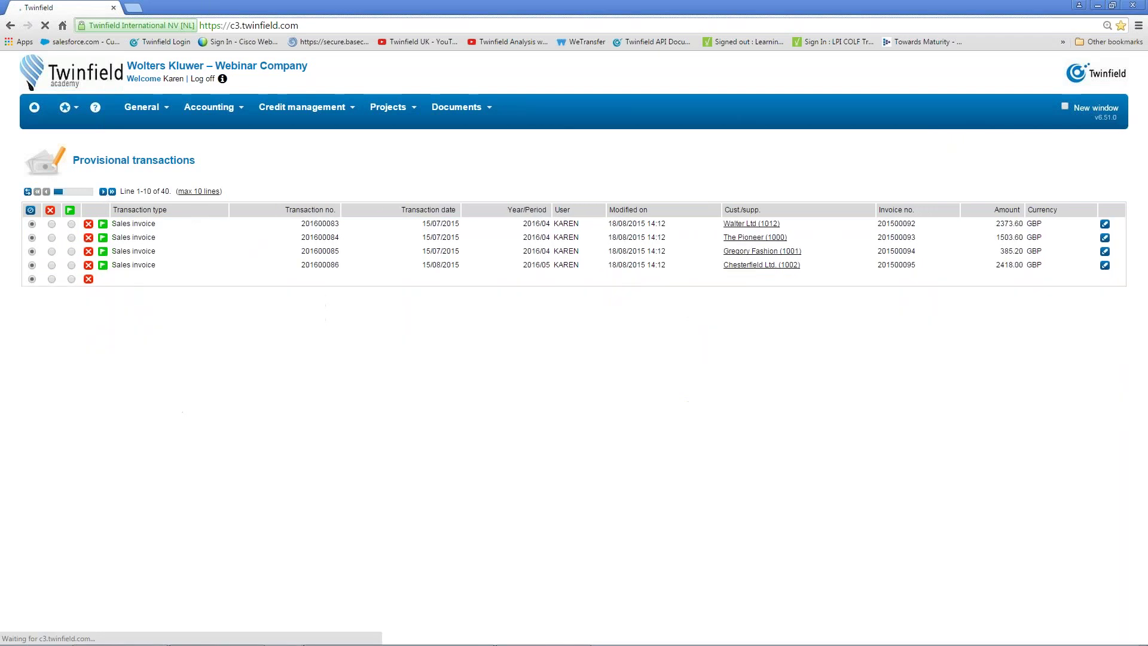
{"action": "left_click", "coordinate": [104, 195]}
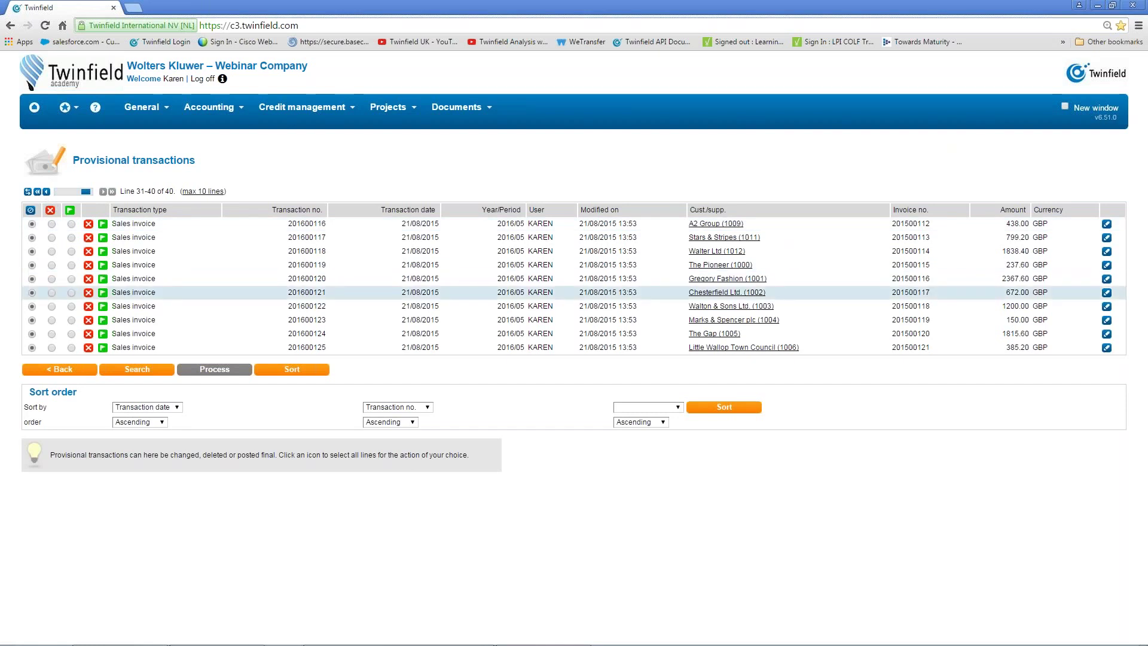
- Mark all provisional sales invoices for final posting on every page of the list, working back from the last page to the first
{"action": "left_click", "coordinate": [70, 211]}
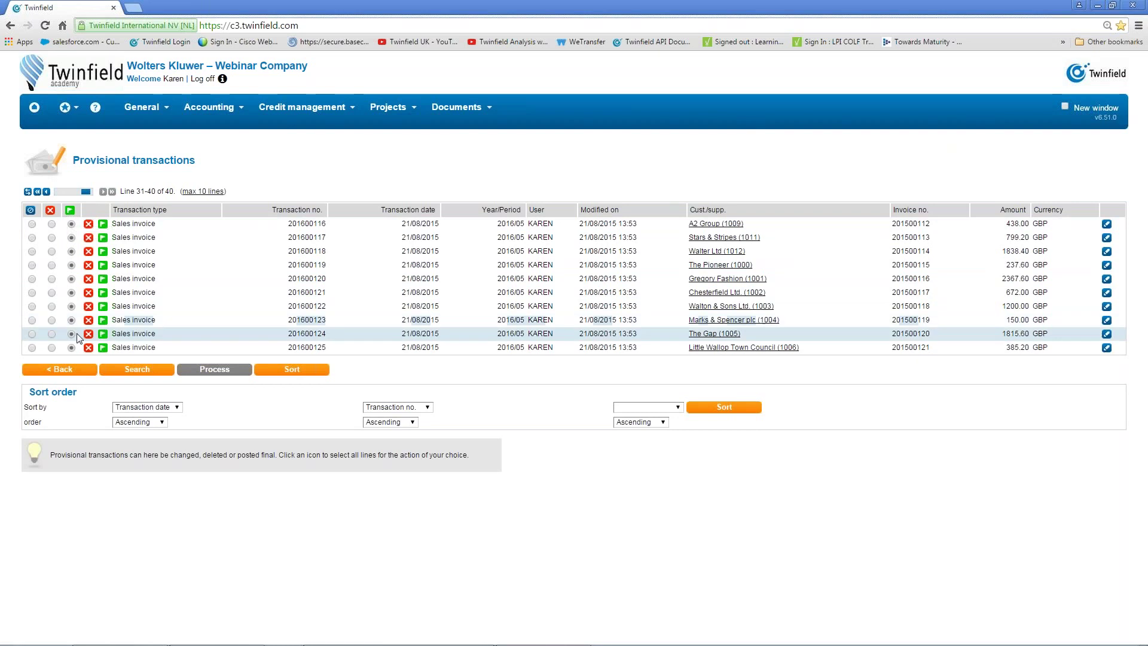
{"action": "left_click", "coordinate": [46, 192]}
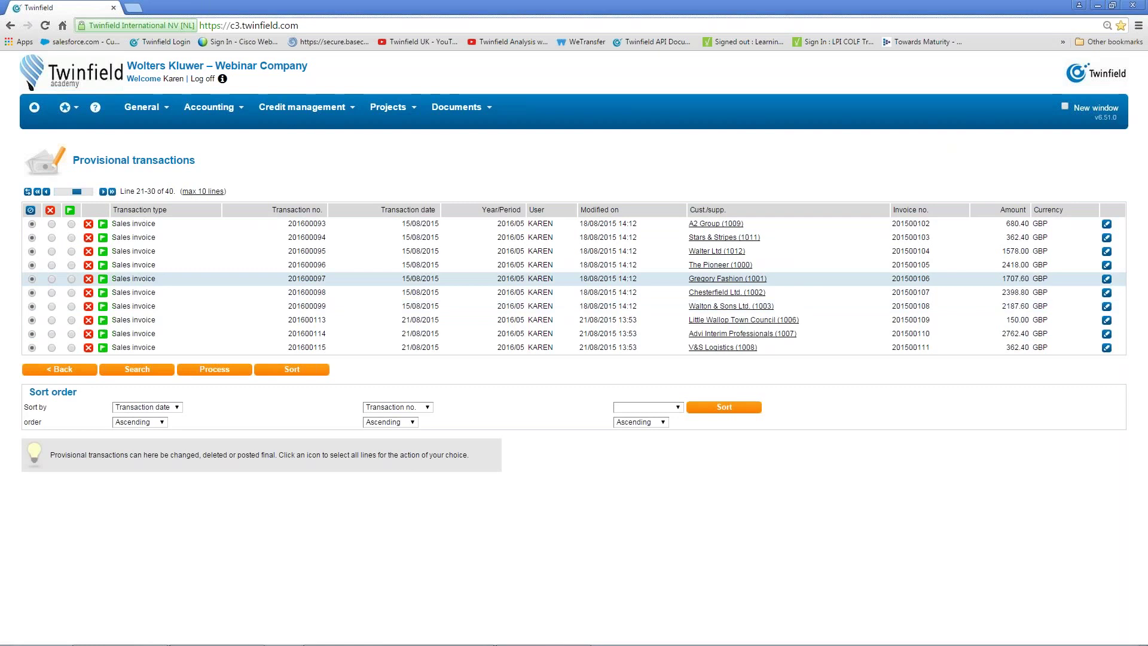
{"action": "left_click", "coordinate": [70, 210]}
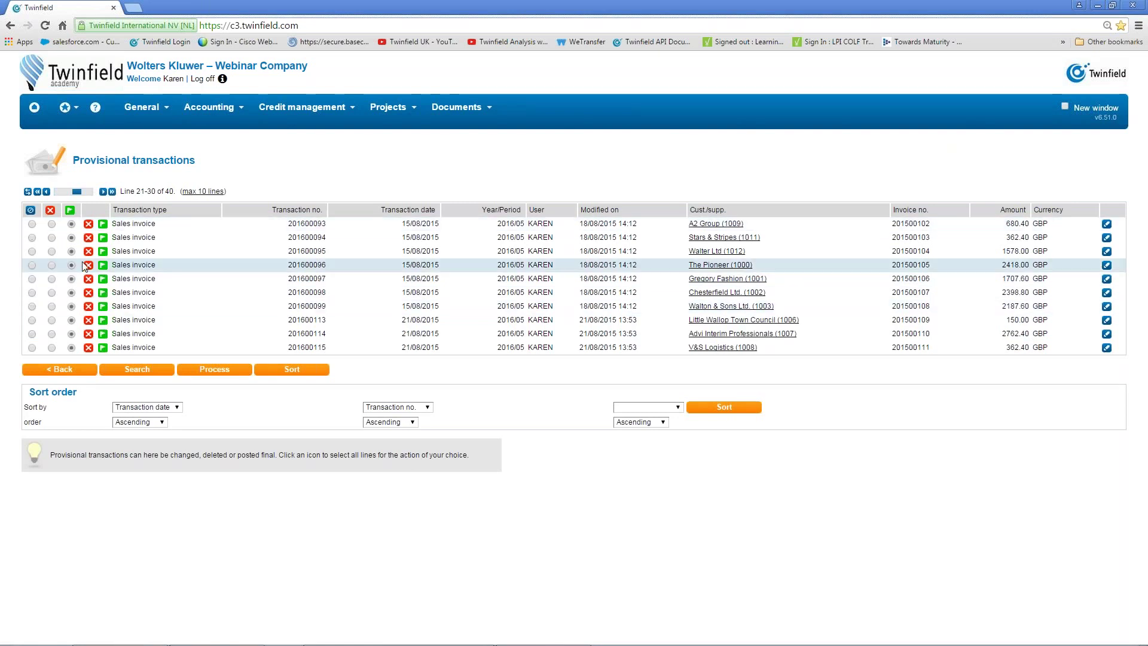
{"action": "left_click", "coordinate": [46, 191]}
{"action": "left_click", "coordinate": [70, 210]}
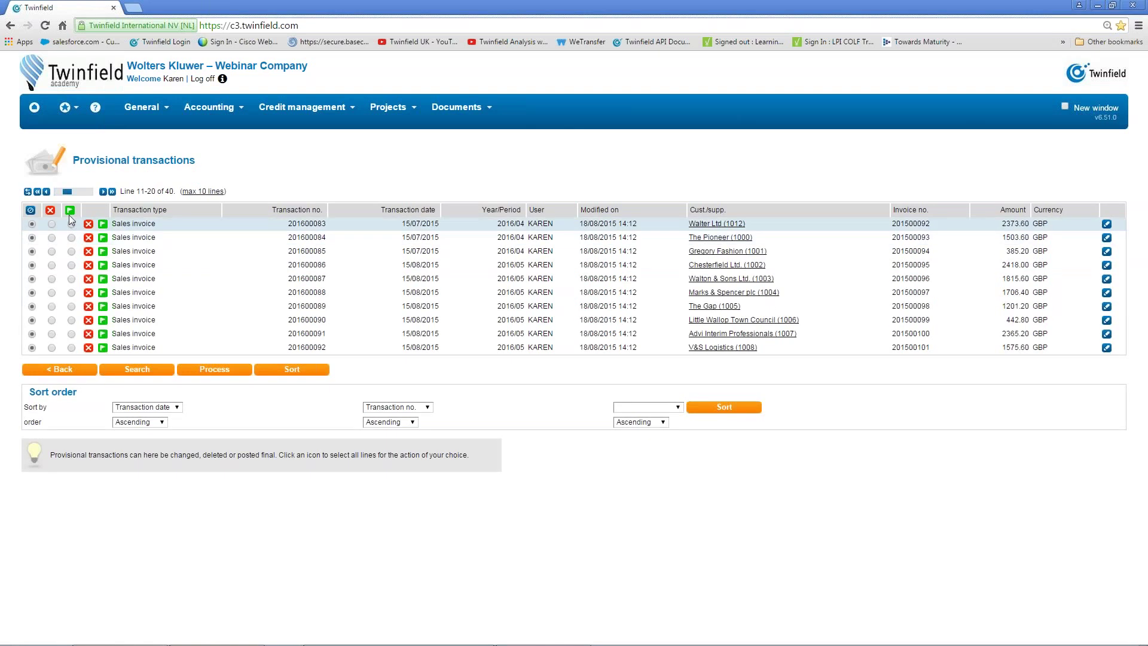
{"action": "left_click", "coordinate": [47, 191]}
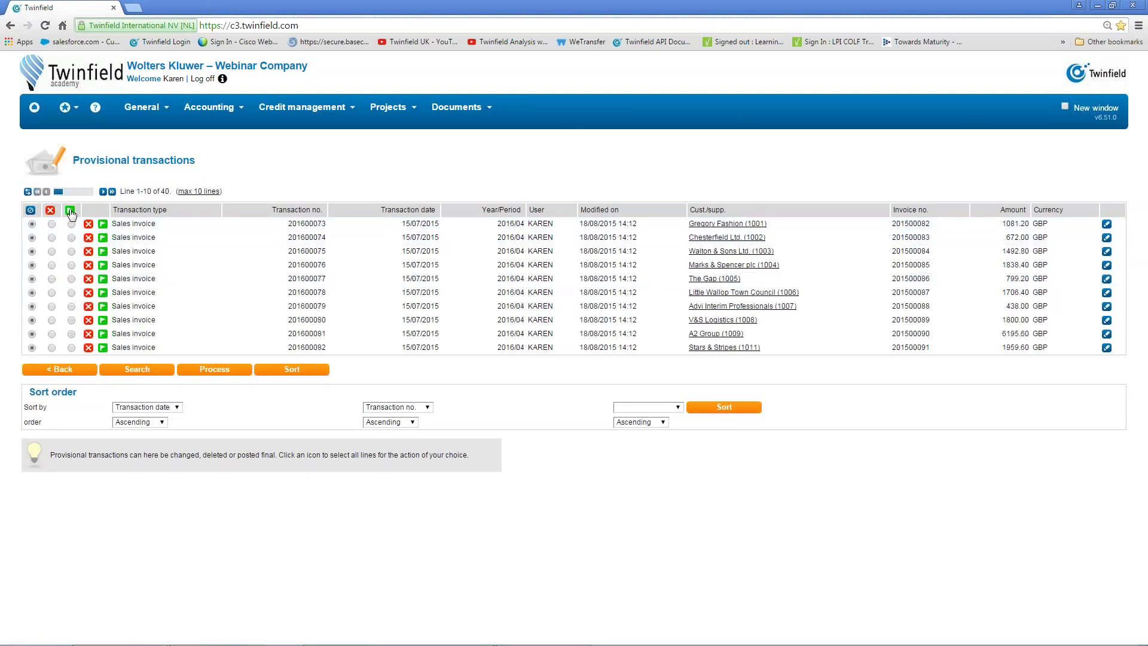
{"action": "left_click", "coordinate": [70, 209]}
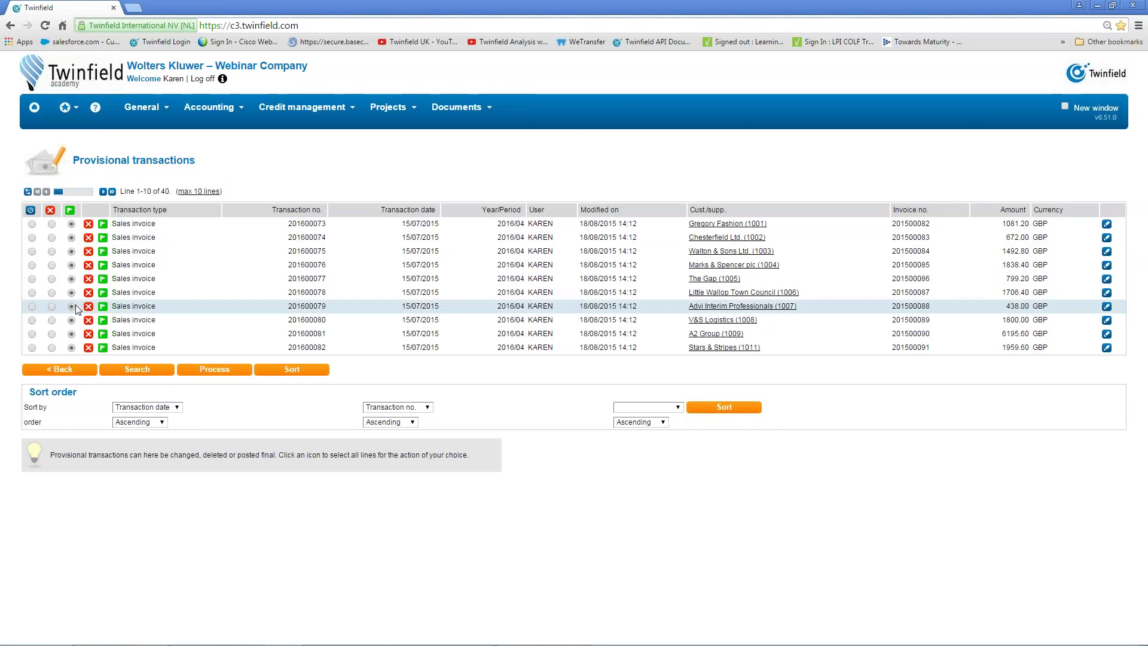
- Process the marked sales invoices and refresh the list until they are cleared, returning to the desktop
{"action": "left_click", "coordinate": [207, 374]}
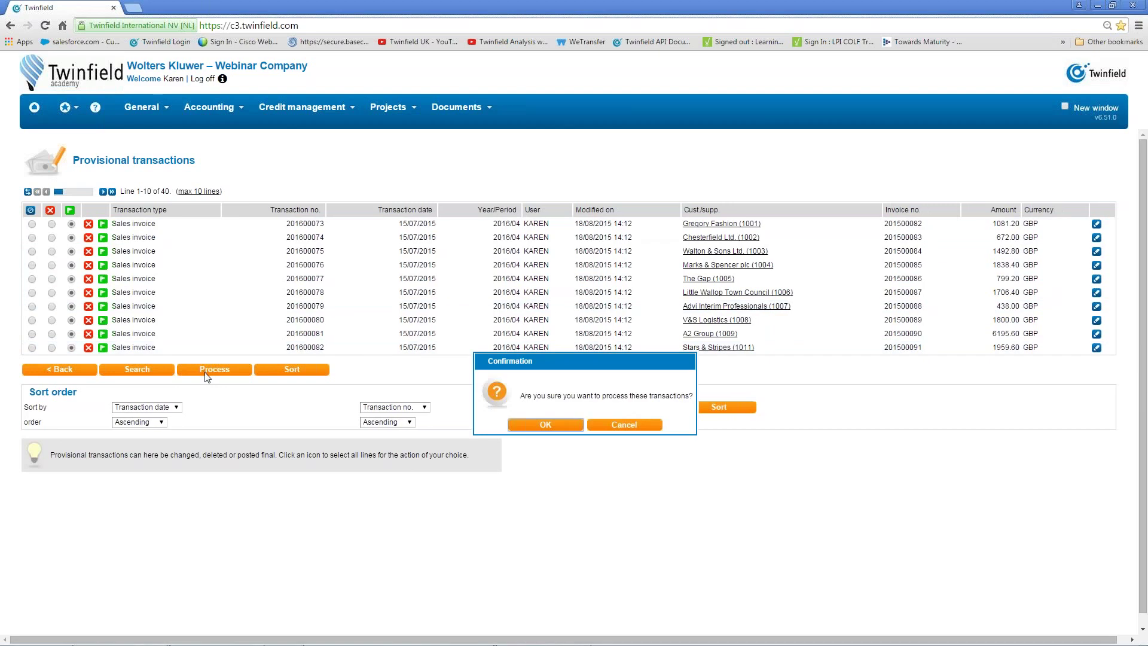
{"action": "left_click", "coordinate": [542, 426]}
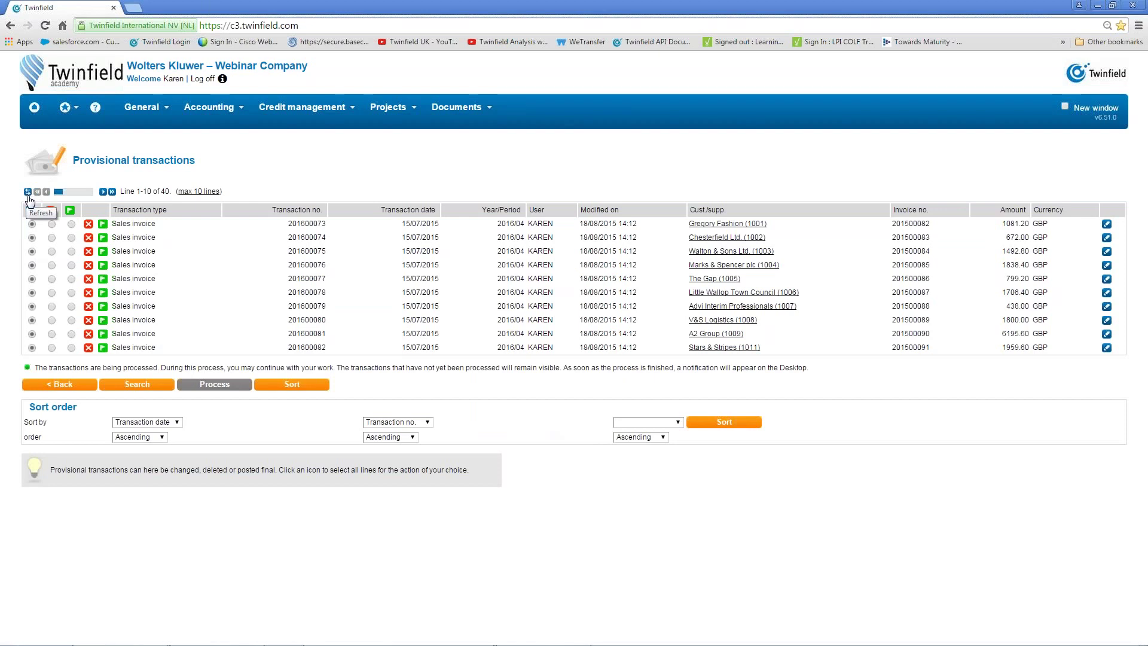
{"action": "left_click", "coordinate": [28, 192]}
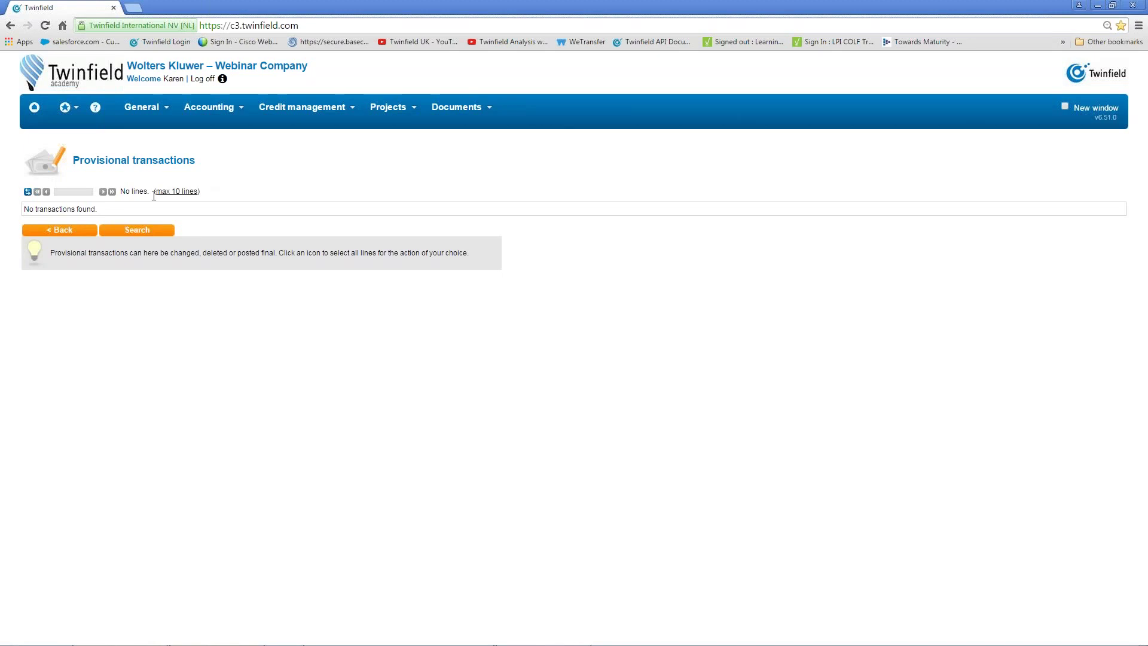
{"action": "left_click", "coordinate": [48, 231]}
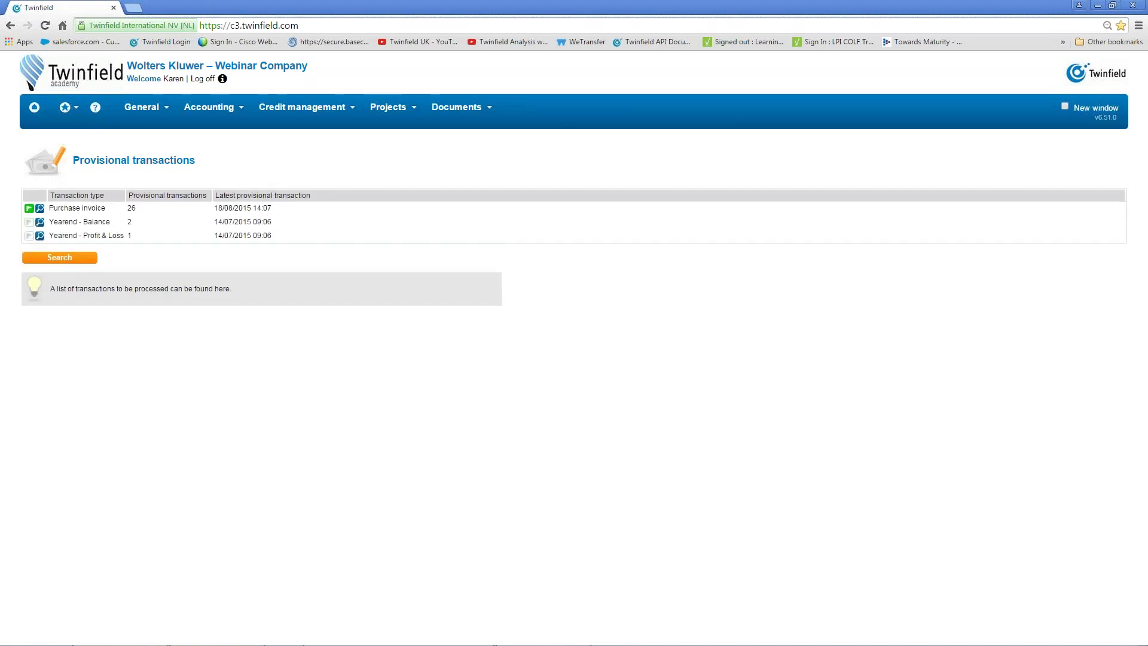
{"action": "left_click", "coordinate": [34, 109]}
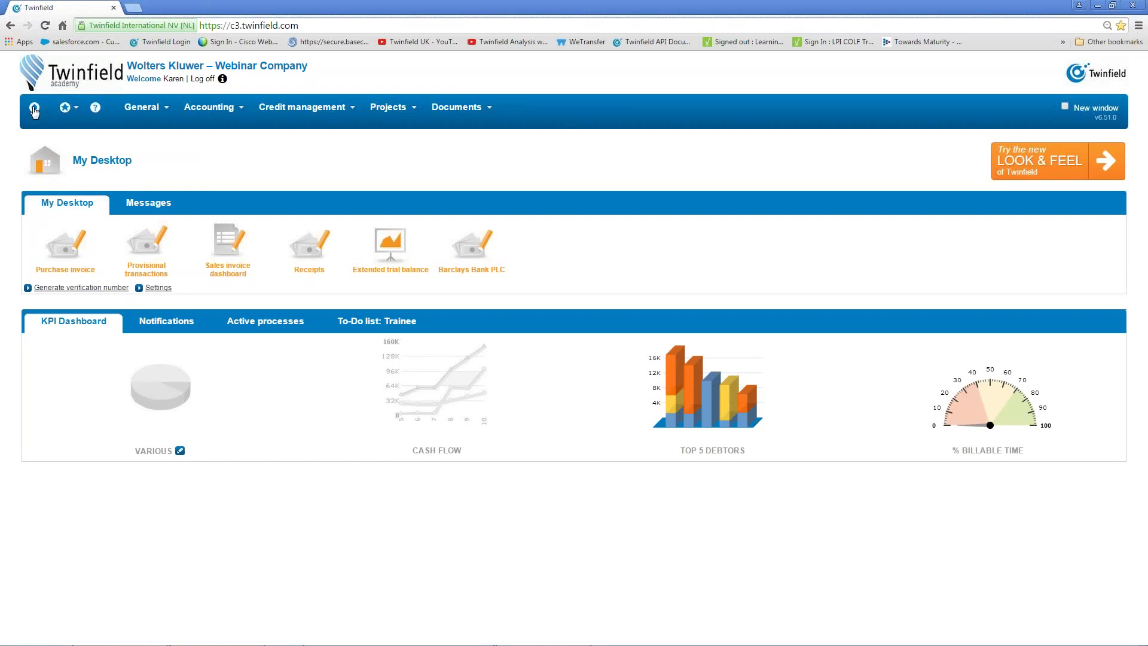
{"action": "key", "text": "alt+Tab"}
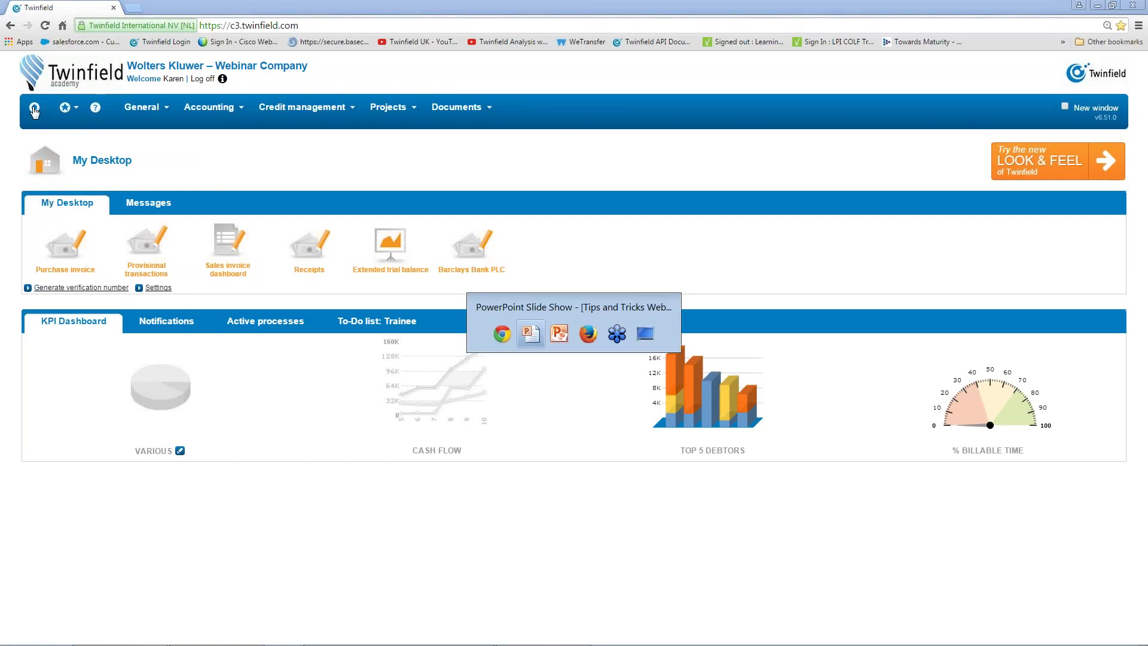
{"action": "key", "text": "Right"}
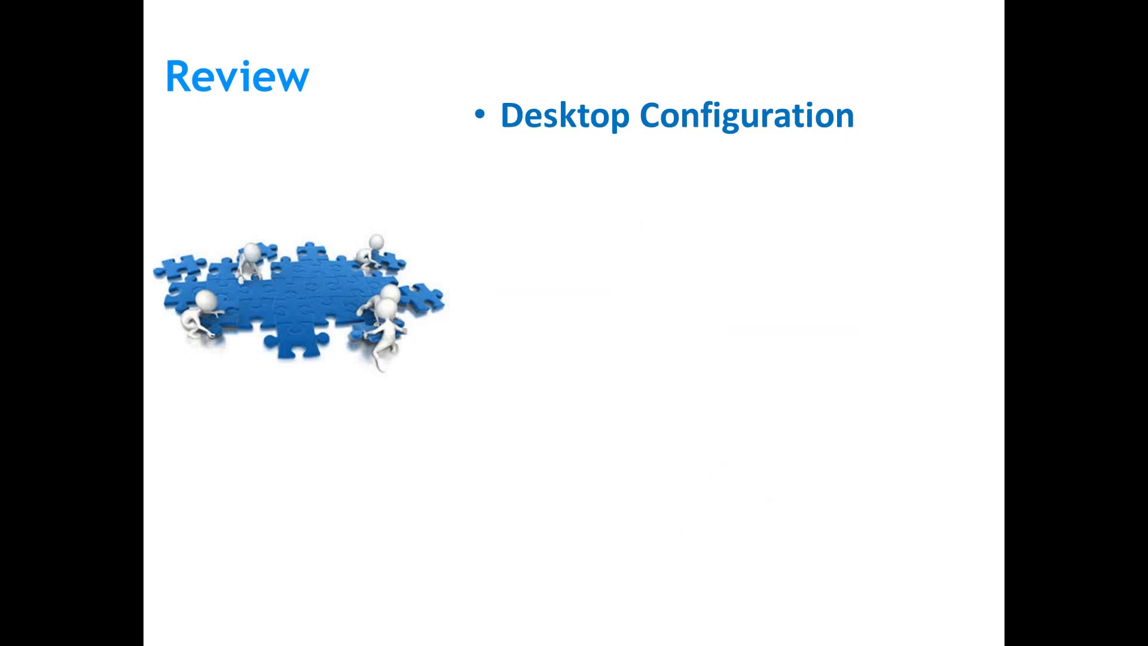
{"action": "key", "text": "Right"}
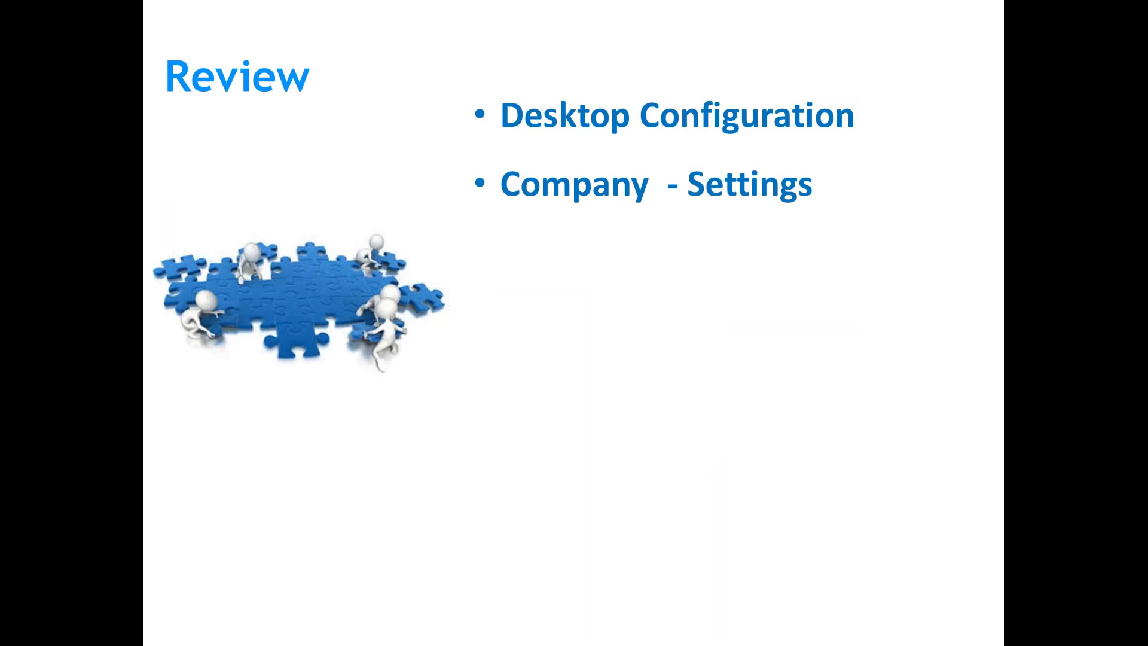
{"action": "key", "text": "Right"}
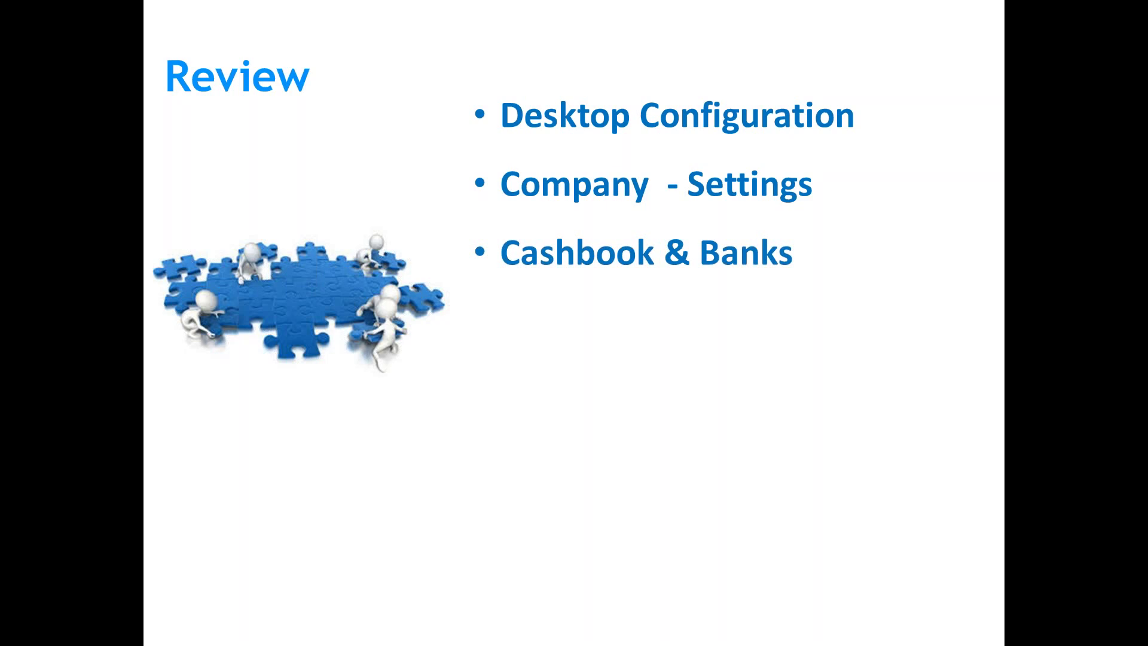
{"action": "key", "text": "Right"}
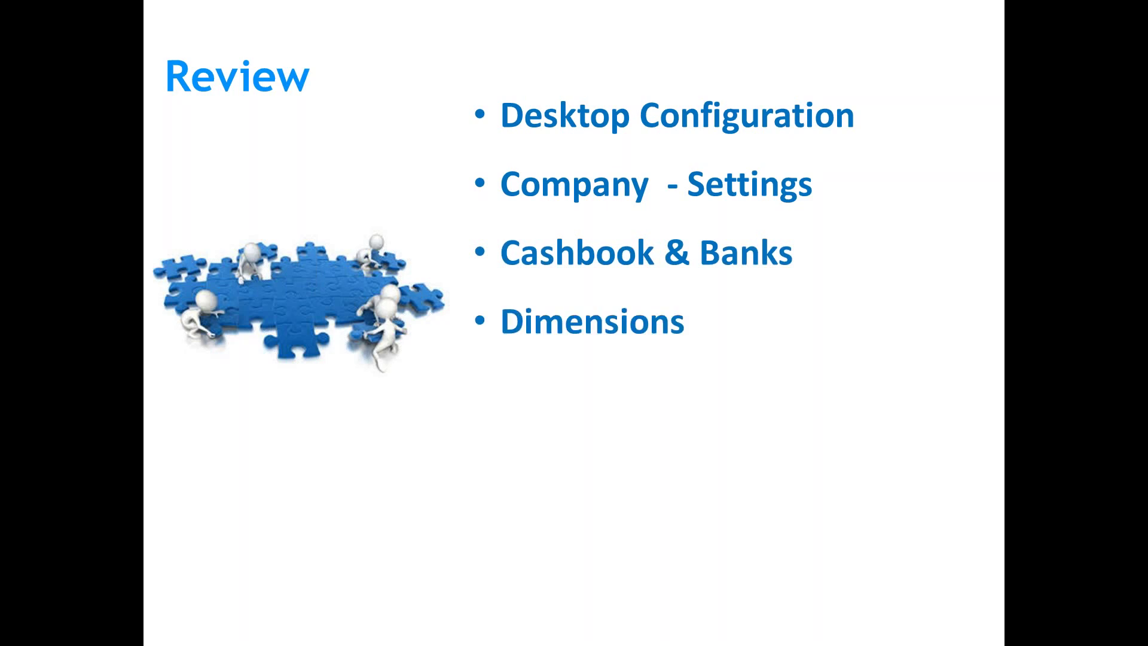